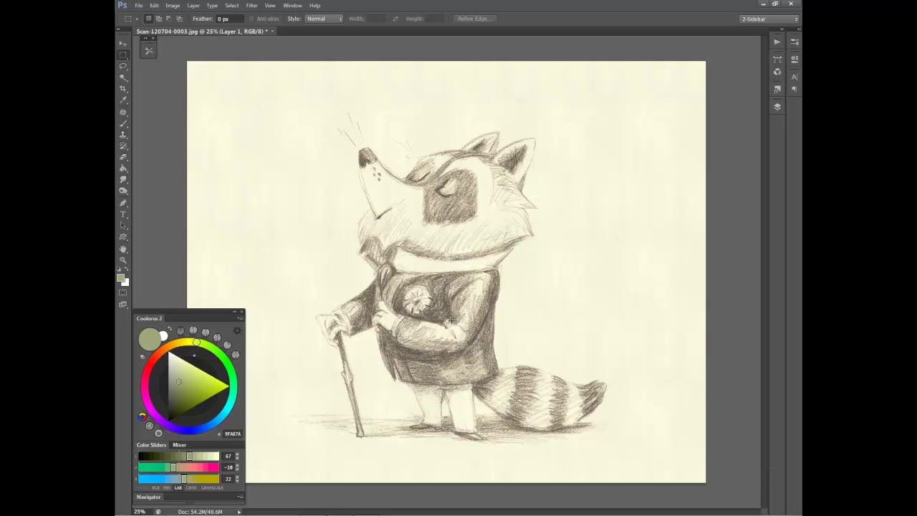
# Load the _Z Watercolor - Rough Loaded brush preset for the Brush tool.
pyautogui.press('b')
pyautogui.click(139, 20)
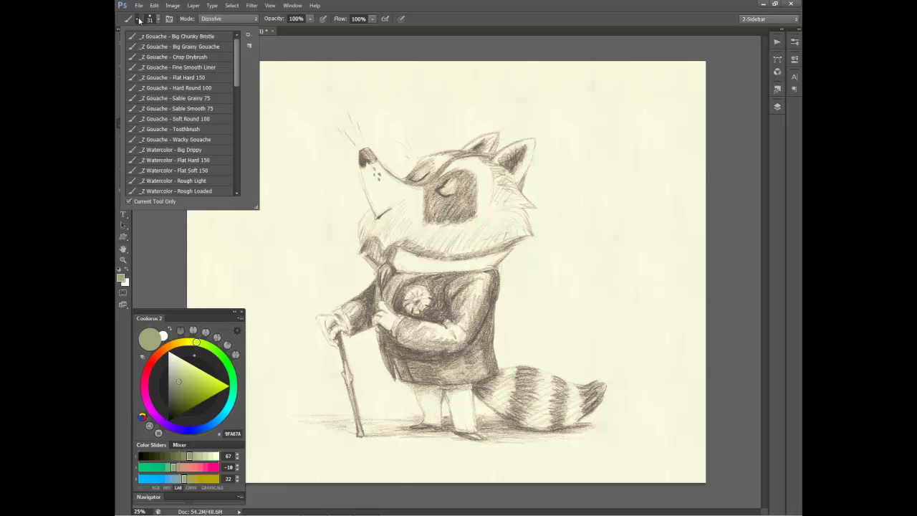
pyautogui.scroll(-5, 215, 114)
pyautogui.click(208, 117)
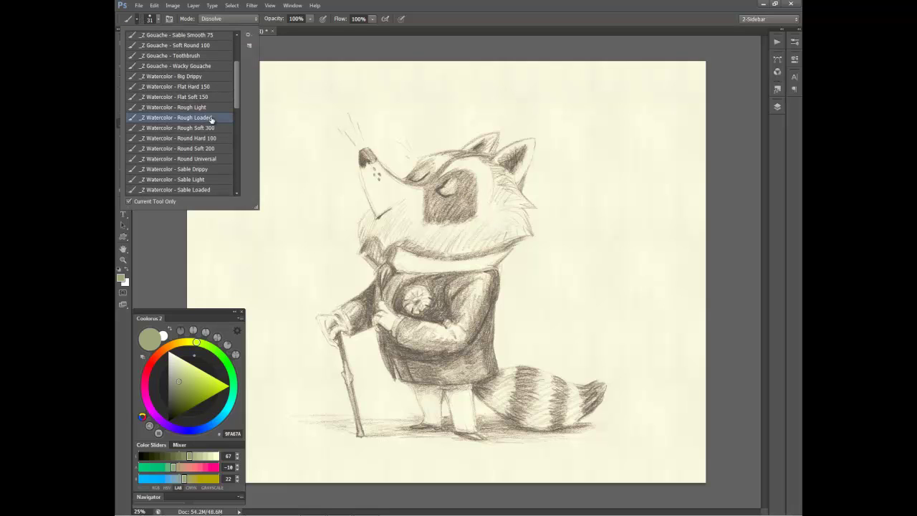
pyautogui.click(391, 237)
# Paint the collar olive green, then brush lighter yellow-green over the chin and neck.
pyautogui.moveTo(376, 248)
pyautogui.mouseDown()
pyautogui.moveTo(387, 241)
pyautogui.moveTo(391, 251)
pyautogui.mouseUp()
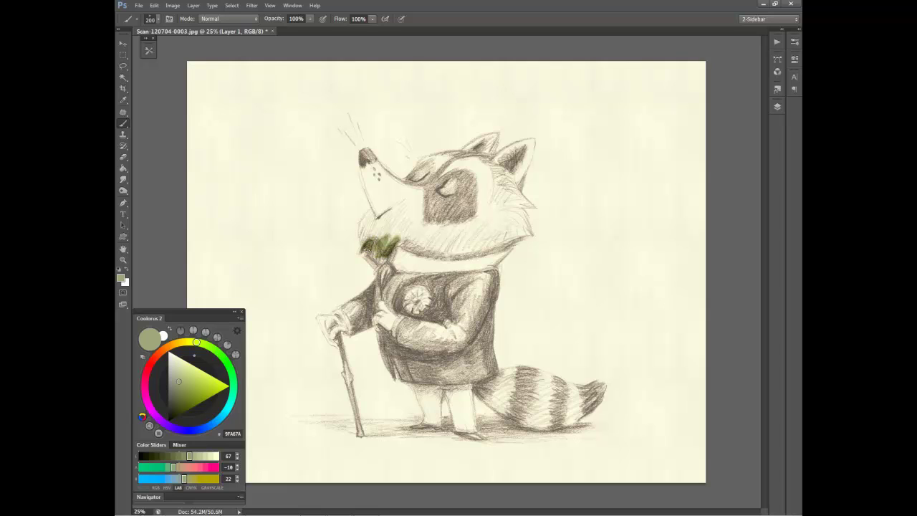
pyautogui.moveTo(405, 245)
pyautogui.mouseDown()
pyautogui.moveTo(443, 253)
pyautogui.moveTo(517, 242)
pyautogui.mouseUp()
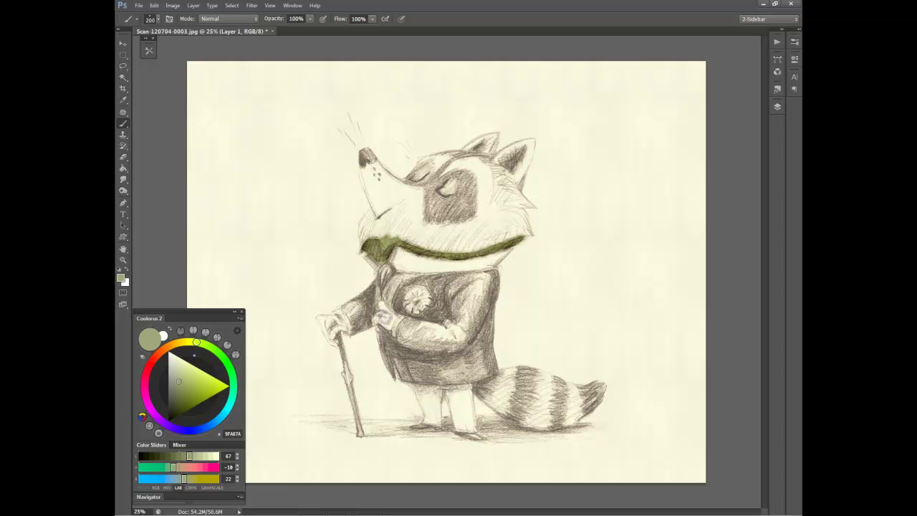
pyautogui.click(180, 366)
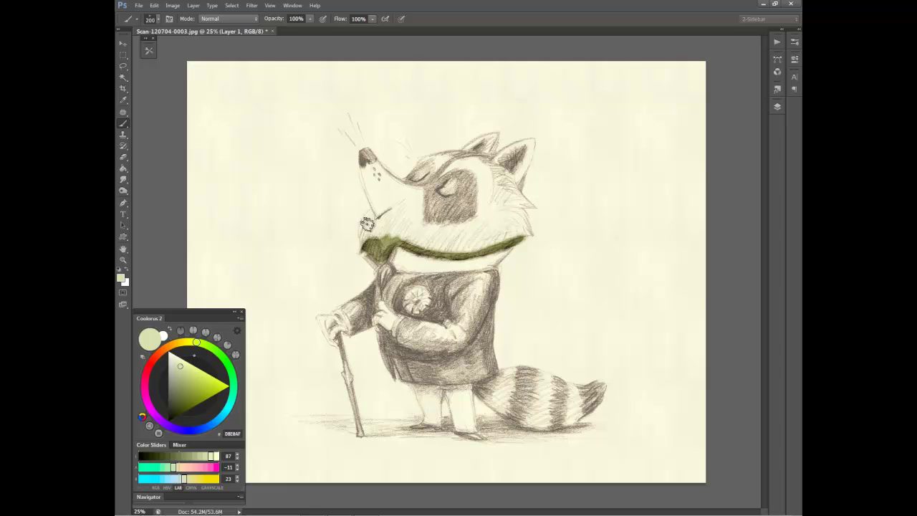
pyautogui.moveTo(367, 225)
pyautogui.mouseDown()
pyautogui.moveTo(378, 243)
pyautogui.moveTo(401, 215)
pyautogui.moveTo(404, 235)
pyautogui.moveTo(390, 237)
pyautogui.mouseUp()
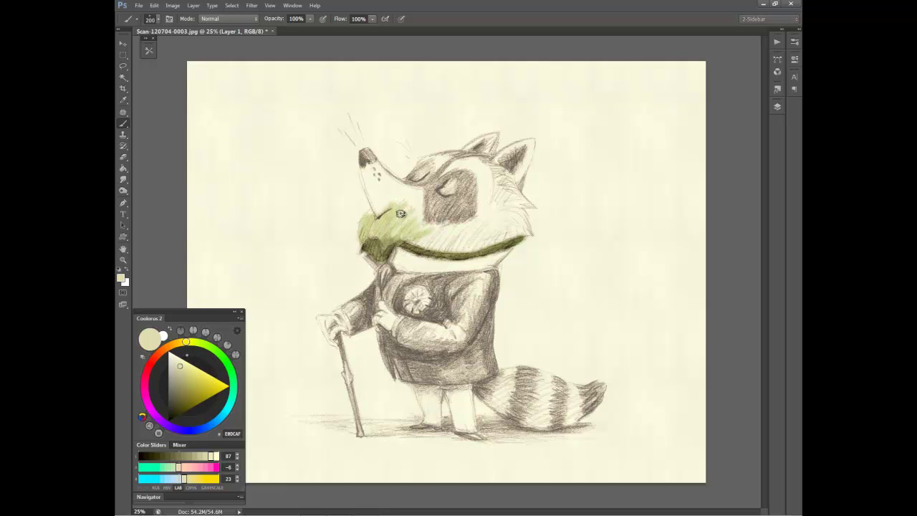
pyautogui.moveTo(445, 229)
pyautogui.mouseDown()
pyautogui.moveTo(458, 232)
pyautogui.moveTo(451, 240)
pyautogui.moveTo(500, 237)
pyautogui.moveTo(458, 240)
pyautogui.moveTo(487, 200)
pyautogui.moveTo(477, 222)
pyautogui.moveTo(506, 215)
pyautogui.moveTo(522, 229)
pyautogui.moveTo(435, 246)
pyautogui.moveTo(529, 230)
pyautogui.moveTo(512, 222)
pyautogui.moveTo(489, 237)
pyautogui.mouseUp()
# Carry the green up the cheek, blend it, and wash the right ear and snout.
pyautogui.moveTo(482, 204)
pyautogui.mouseDown()
pyautogui.moveTo(480, 179)
pyautogui.moveTo(479, 204)
pyautogui.mouseUp()
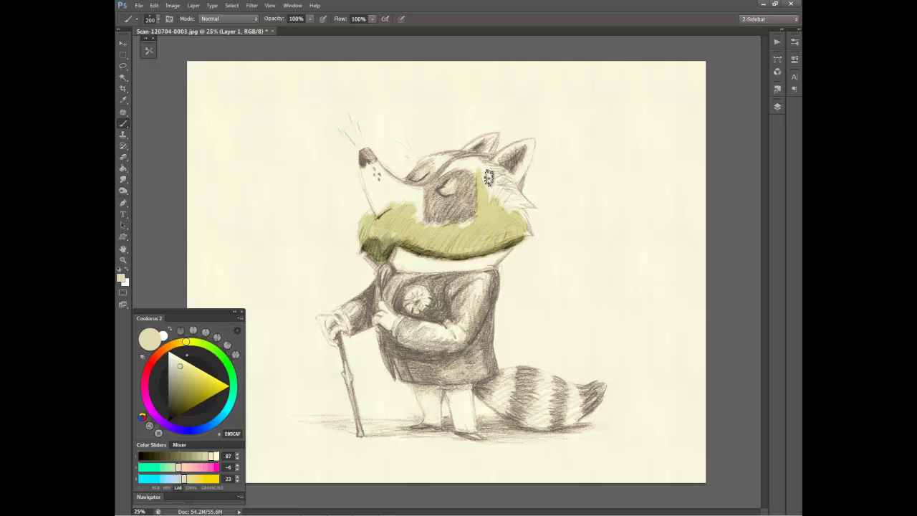
pyautogui.moveTo(487, 172); pyautogui.dragTo(495, 197)
pyautogui.press('r')
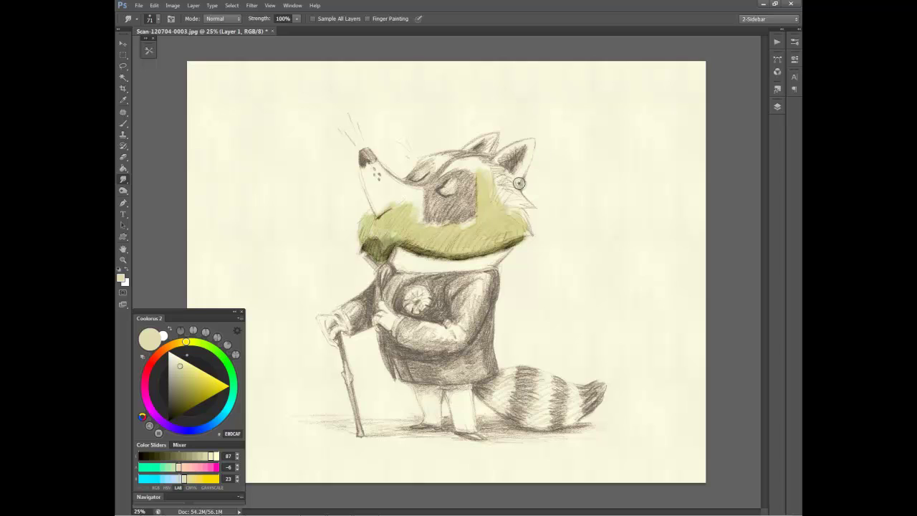
pyautogui.press('b')
pyautogui.moveTo(524, 145)
pyautogui.mouseDown()
pyautogui.moveTo(510, 187)
pyautogui.moveTo(497, 195)
pyautogui.moveTo(514, 192)
pyautogui.moveTo(527, 208)
pyautogui.moveTo(453, 169)
pyautogui.moveTo(484, 186)
pyautogui.mouseUp()
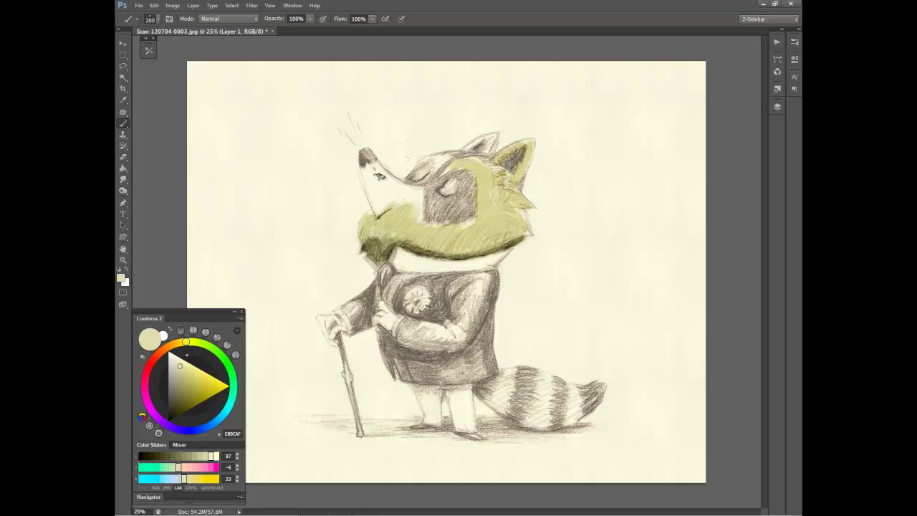
pyautogui.moveTo(367, 175)
pyautogui.mouseDown()
pyautogui.moveTo(387, 206)
pyautogui.moveTo(402, 197)
pyautogui.moveTo(410, 211)
pyautogui.moveTo(423, 209)
pyautogui.moveTo(413, 200)
pyautogui.mouseUp()
# Darken the eye patch with brown and paint green across the brow and head top.
pyautogui.press('r')
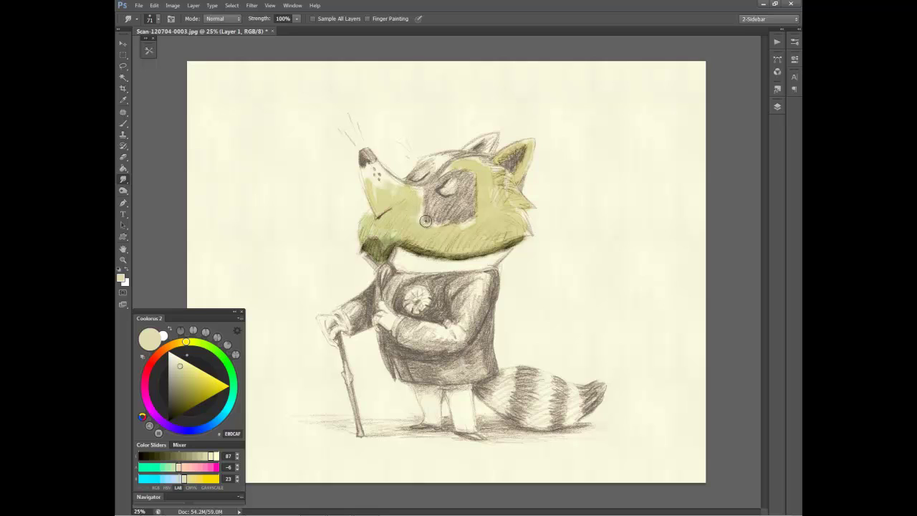
pyautogui.press('b')
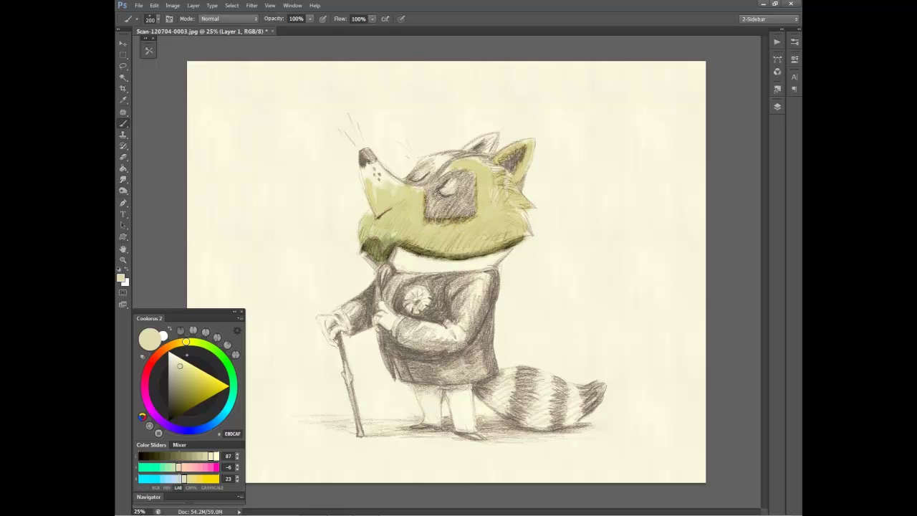
pyautogui.moveTo(439, 192); pyautogui.dragTo(472, 207)
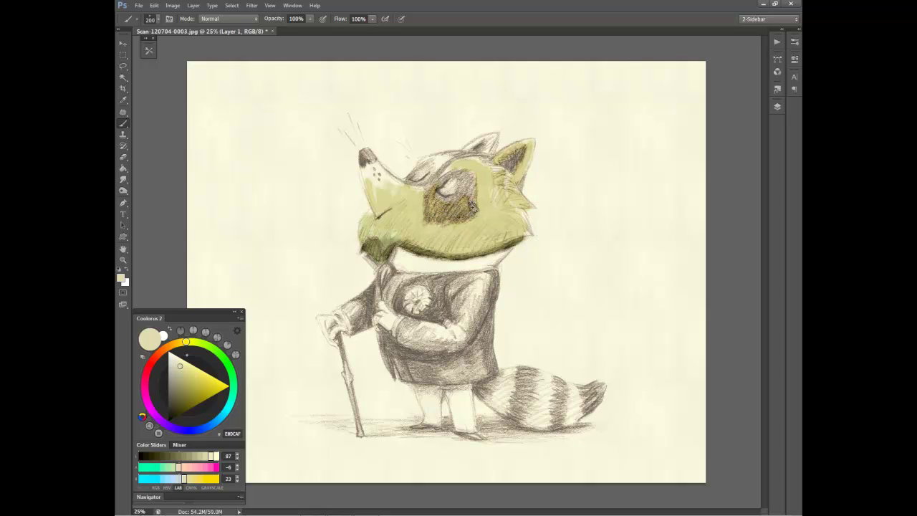
pyautogui.moveTo(472, 206); pyautogui.dragTo(457, 197)
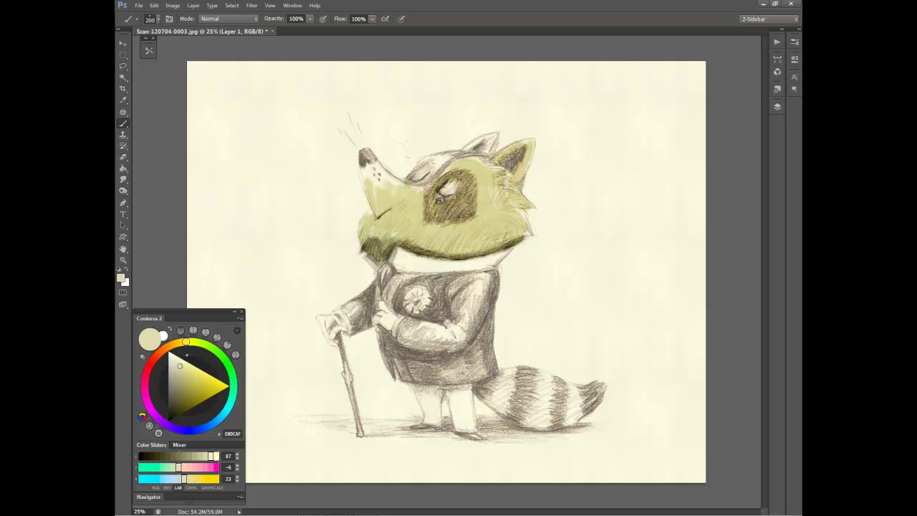
pyautogui.moveTo(410, 179); pyautogui.dragTo(437, 164)
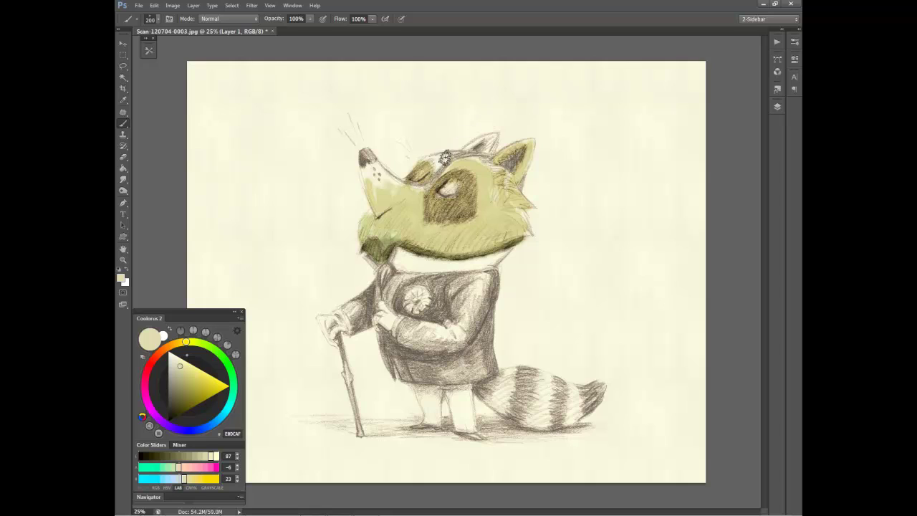
pyautogui.moveTo(445, 158)
pyautogui.mouseDown()
pyautogui.moveTo(494, 138)
pyautogui.moveTo(466, 152)
pyautogui.moveTo(501, 152)
pyautogui.mouseUp()
pyautogui.moveTo(378, 301); pyautogui.dragTo(393, 327)
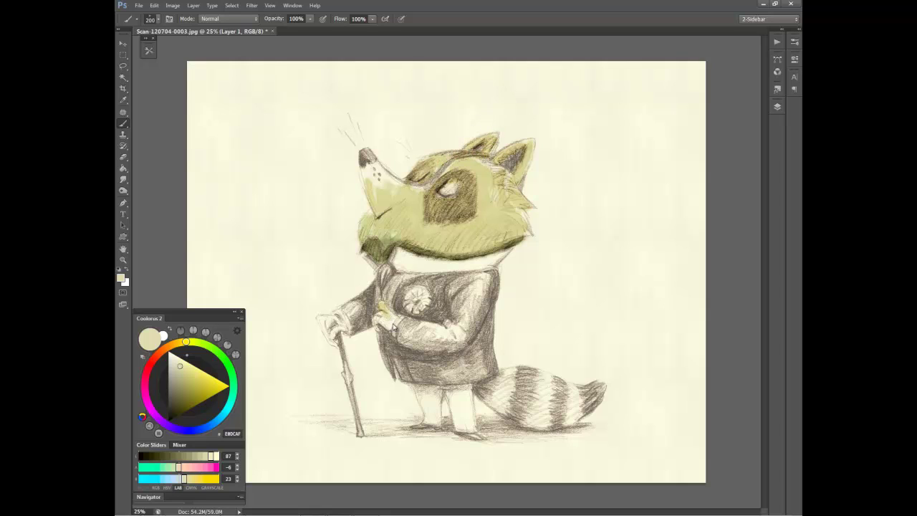
# Paint yellow-green on the paw holding the cane and along the tail stripes.
pyautogui.moveTo(324, 318); pyautogui.dragTo(335, 330)
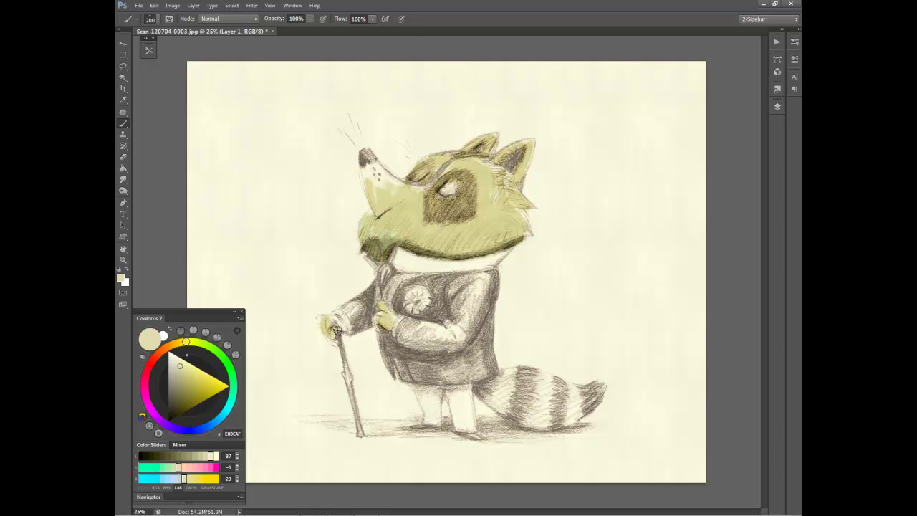
pyautogui.moveTo(513, 371)
pyautogui.mouseDown()
pyautogui.moveTo(502, 401)
pyautogui.moveTo(539, 402)
pyautogui.moveTo(541, 393)
pyautogui.moveTo(546, 423)
pyautogui.moveTo(563, 422)
pyautogui.mouseUp()
pyautogui.moveTo(566, 383)
pyautogui.mouseDown()
pyautogui.moveTo(578, 396)
pyautogui.moveTo(562, 423)
pyautogui.moveTo(598, 396)
pyautogui.moveTo(580, 390)
pyautogui.moveTo(553, 422)
pyautogui.moveTo(552, 391)
pyautogui.moveTo(510, 408)
pyautogui.mouseUp()
pyautogui.press('r')
# Pick an orange-brown and paint the inner right ear, eye patch and tail stripes.
pyautogui.press('b')
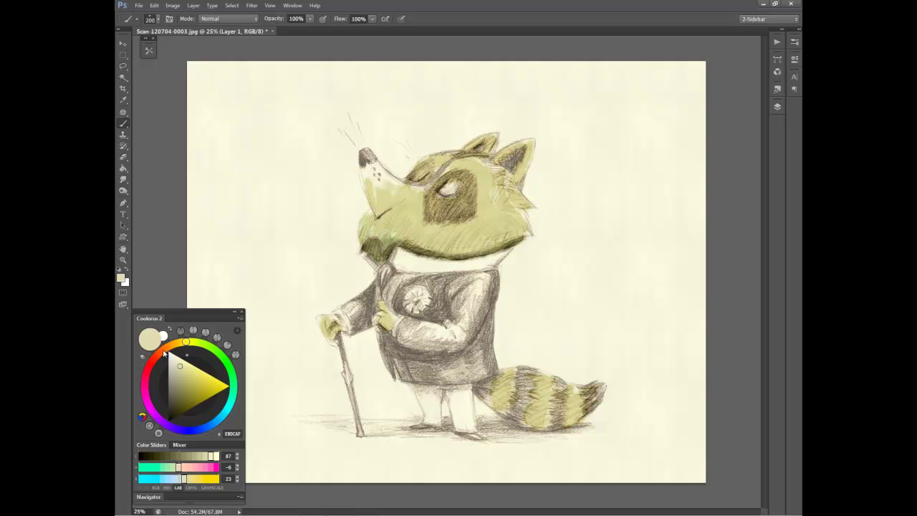
pyautogui.click(171, 347)
pyautogui.moveTo(510, 148)
pyautogui.mouseDown()
pyautogui.moveTo(524, 162)
pyautogui.moveTo(516, 166)
pyautogui.mouseUp()
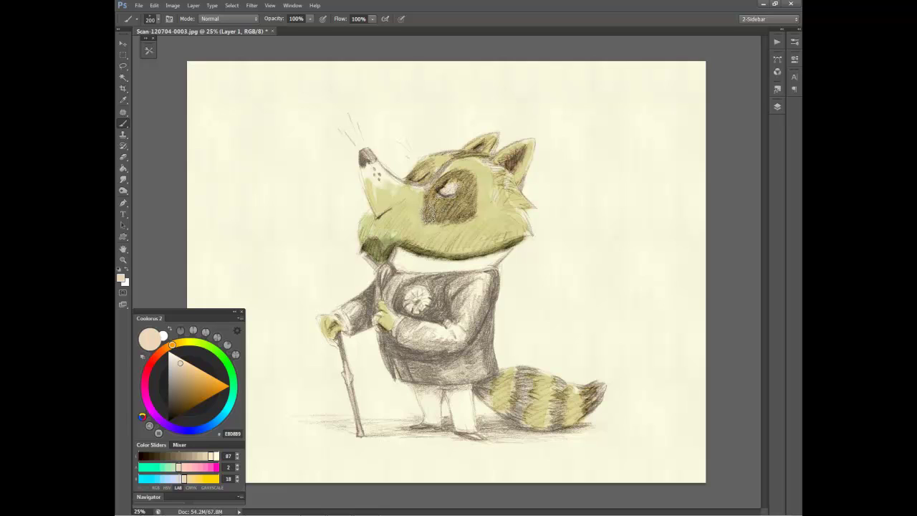
pyautogui.moveTo(446, 192)
pyautogui.mouseDown()
pyautogui.moveTo(458, 209)
pyautogui.moveTo(466, 178)
pyautogui.moveTo(416, 180)
pyautogui.mouseUp()
pyautogui.moveTo(521, 380)
pyautogui.mouseDown()
pyautogui.moveTo(519, 419)
pyautogui.moveTo(561, 385)
pyautogui.moveTo(546, 399)
pyautogui.moveTo(556, 422)
pyautogui.moveTo(595, 392)
pyautogui.moveTo(592, 404)
pyautogui.mouseUp()
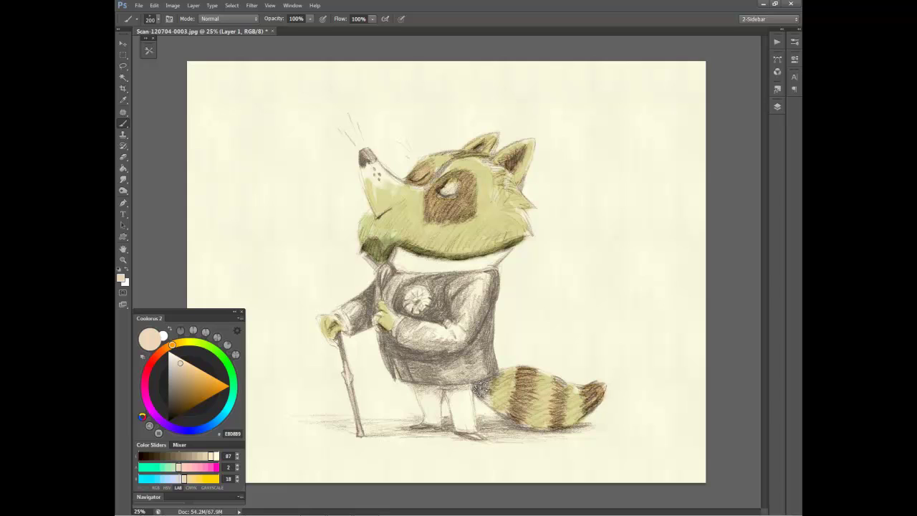
pyautogui.moveTo(484, 386)
pyautogui.mouseDown()
pyautogui.moveTo(476, 400)
pyautogui.moveTo(500, 393)
pyautogui.mouseUp()
# Pick a pale blue and paint the chest beside the flower, the jacket's right edge and belly.
pyautogui.click(212, 424)
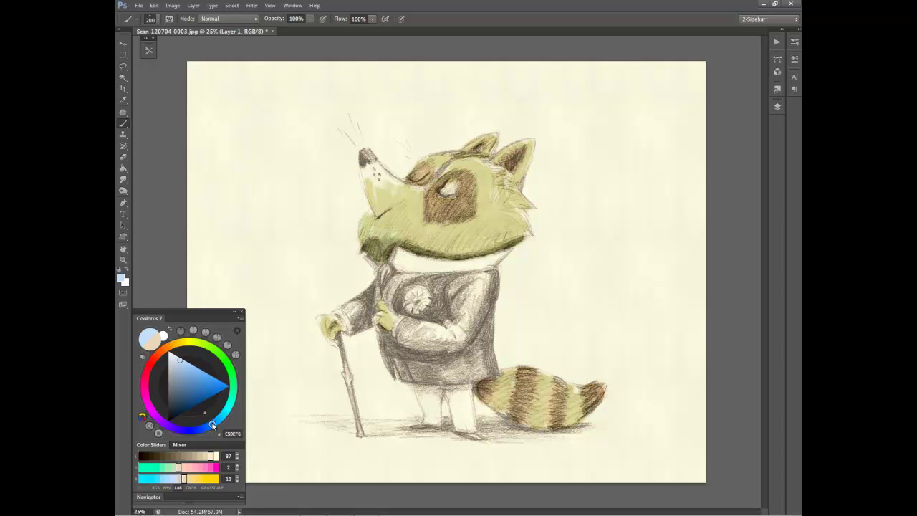
pyautogui.click(184, 371)
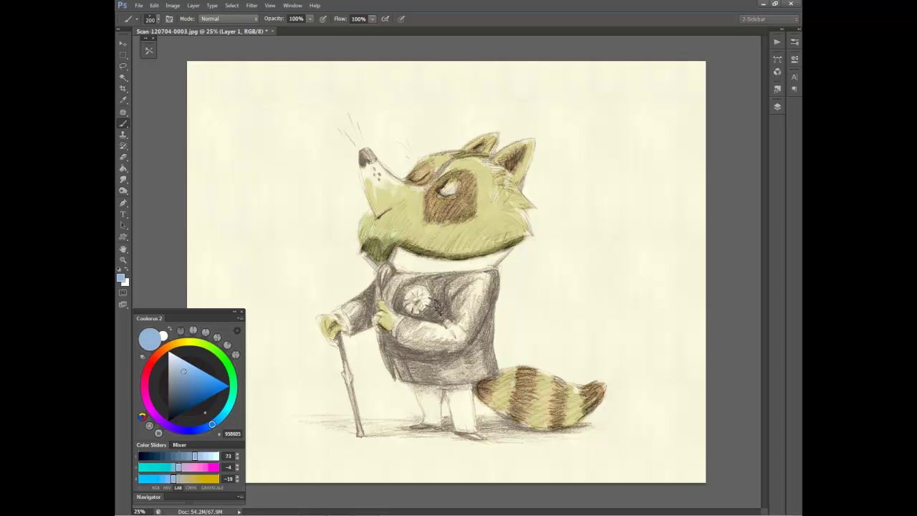
pyautogui.moveTo(436, 305)
pyautogui.mouseDown()
pyautogui.moveTo(443, 294)
pyautogui.moveTo(451, 308)
pyautogui.mouseUp()
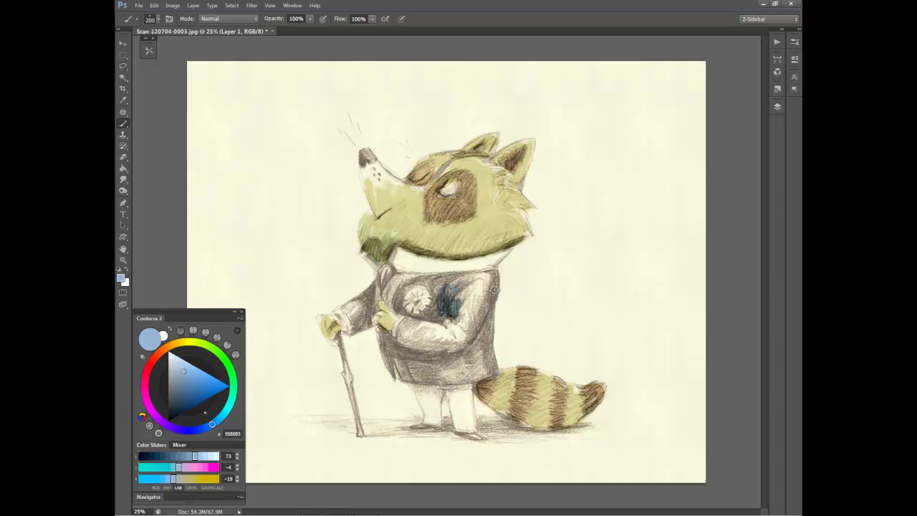
pyautogui.moveTo(493, 287)
pyautogui.mouseDown()
pyautogui.moveTo(471, 336)
pyautogui.moveTo(484, 348)
pyautogui.mouseUp()
pyautogui.moveTo(493, 312); pyautogui.dragTo(490, 355)
pyautogui.moveTo(387, 348); pyautogui.dragTo(473, 351)
pyautogui.moveTo(408, 364)
pyautogui.mouseDown()
pyautogui.moveTo(461, 366)
pyautogui.moveTo(472, 361)
pyautogui.moveTo(409, 348)
pyautogui.moveTo(470, 351)
pyautogui.moveTo(479, 339)
pyautogui.moveTo(464, 346)
pyautogui.mouseUp()
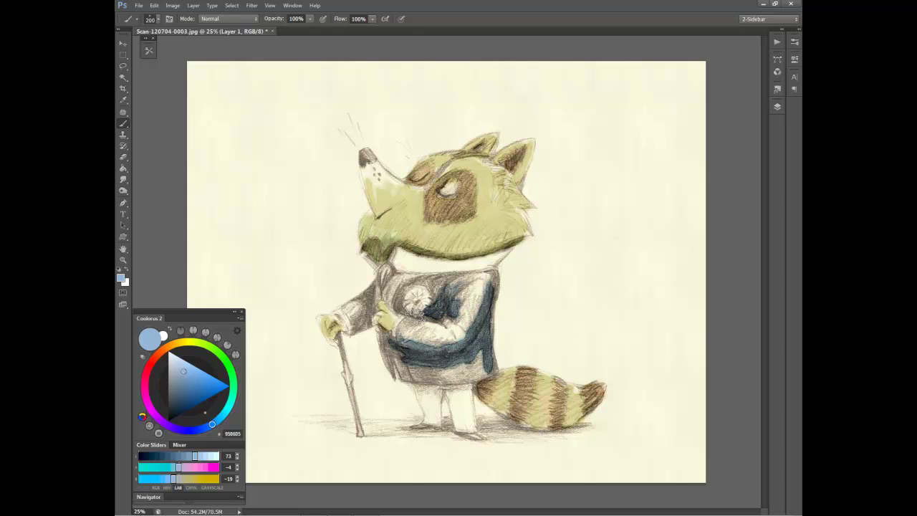
# Paint dark blue around the chest flower, the lower-left edge, jacket bottom and left sleeve.
pyautogui.moveTo(404, 313)
pyautogui.mouseDown()
pyautogui.moveTo(398, 285)
pyautogui.moveTo(427, 280)
pyautogui.moveTo(441, 289)
pyautogui.moveTo(463, 280)
pyautogui.moveTo(449, 289)
pyautogui.moveTo(494, 276)
pyautogui.moveTo(489, 281)
pyautogui.mouseUp()
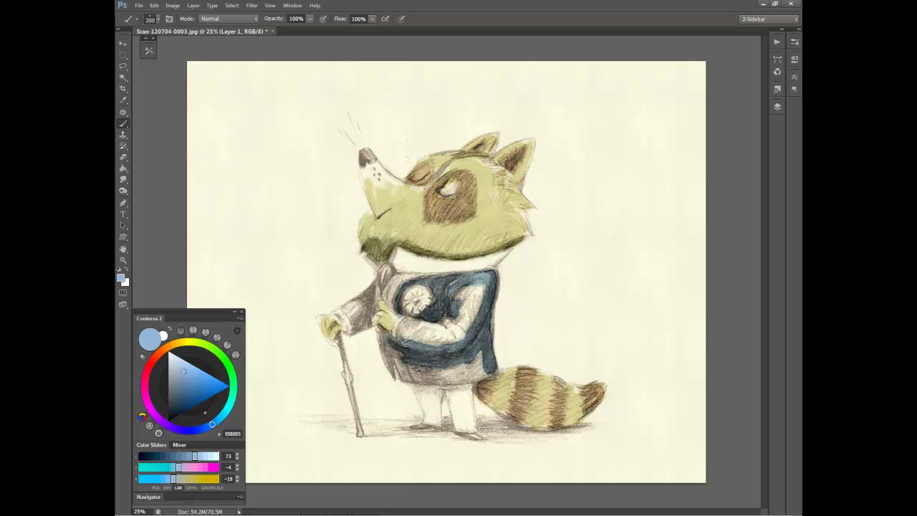
pyautogui.moveTo(383, 338); pyautogui.dragTo(393, 377)
pyautogui.moveTo(389, 341)
pyautogui.mouseDown()
pyautogui.moveTo(412, 374)
pyautogui.moveTo(484, 368)
pyautogui.mouseUp()
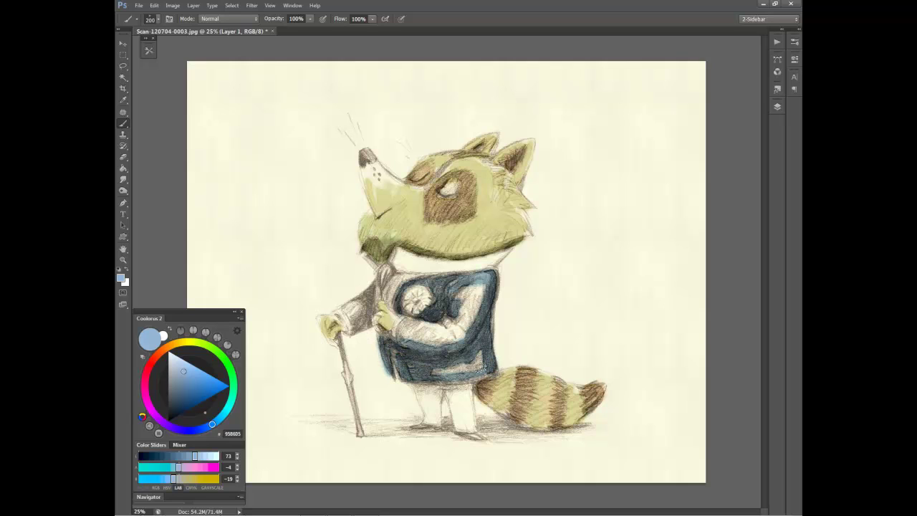
pyautogui.moveTo(405, 372); pyautogui.dragTo(509, 352)
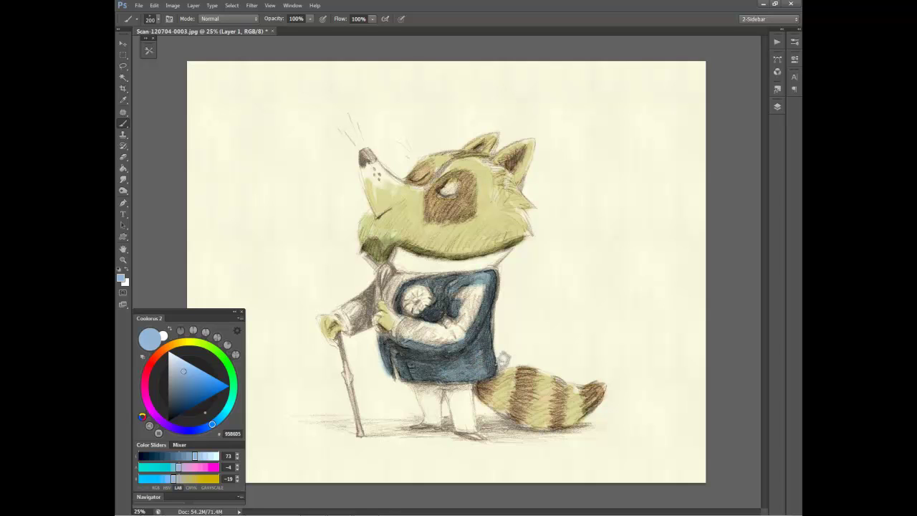
pyautogui.moveTo(371, 293)
pyautogui.mouseDown()
pyautogui.moveTo(362, 337)
pyautogui.moveTo(351, 304)
pyautogui.mouseUp()
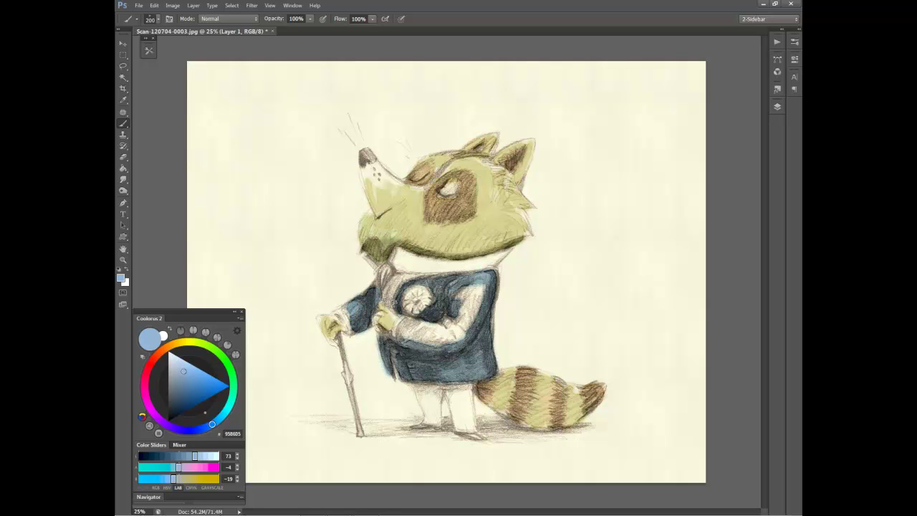
# Sample the fur colour, lighten it to pale cream, tint the collar and legs, and blend the right leg.
pyautogui.keyDown('alt'); pyautogui.click(501, 221); pyautogui.keyUp('alt')
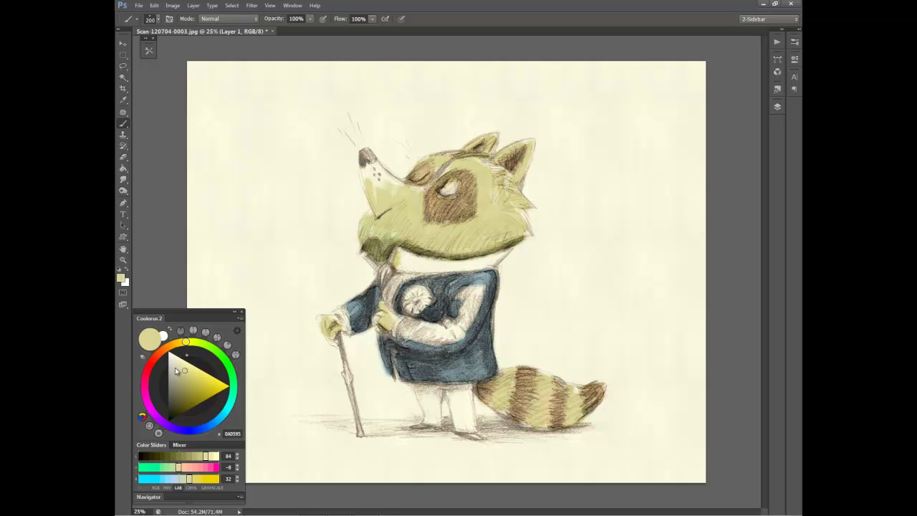
pyautogui.moveTo(175, 368); pyautogui.dragTo(178, 361)
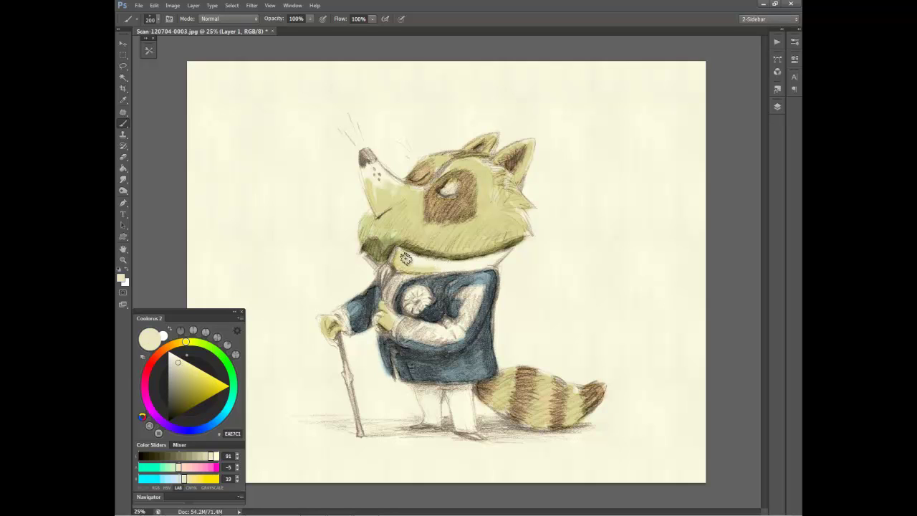
pyautogui.moveTo(406, 259)
pyautogui.mouseDown()
pyautogui.moveTo(473, 263)
pyautogui.moveTo(501, 254)
pyautogui.mouseUp()
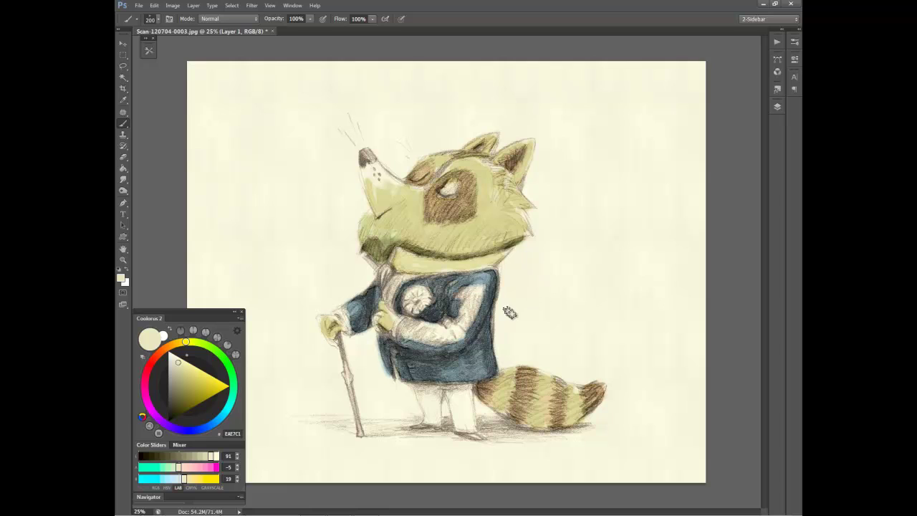
pyautogui.moveTo(423, 391); pyautogui.dragTo(454, 413)
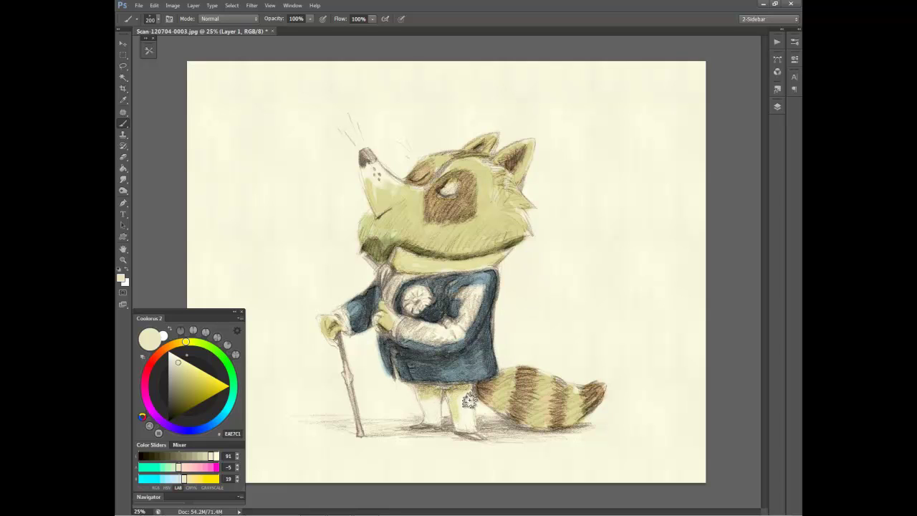
pyautogui.press('r')
pyautogui.moveTo(460, 404); pyautogui.dragTo(469, 414)
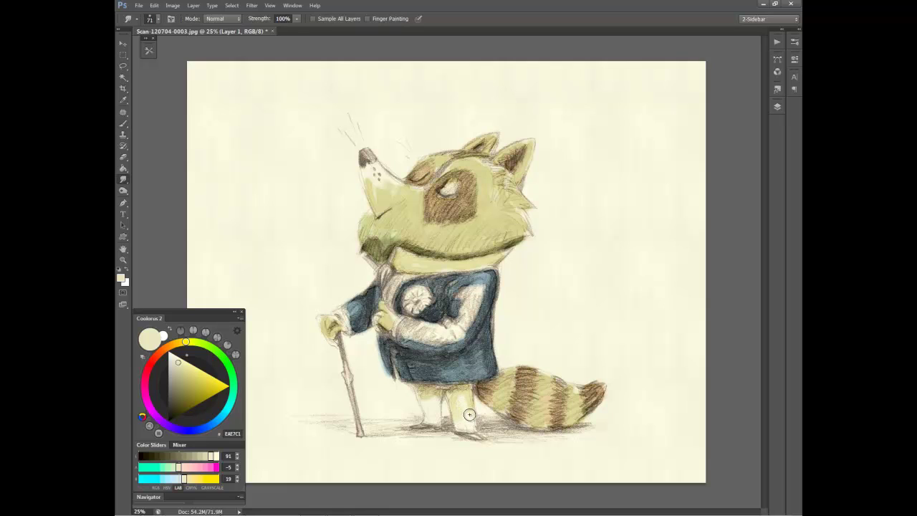
pyautogui.press('b')
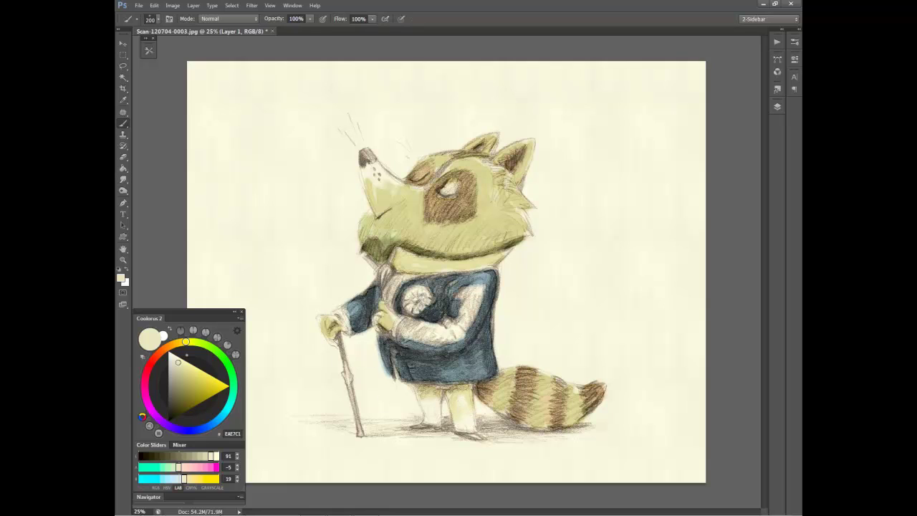
# Pick a tan brown and paint the cane along its full length, darkening toward the tip.
pyautogui.keyDown('alt'); pyautogui.click(437, 202); pyautogui.keyUp('alt')
pyautogui.moveTo(338, 334); pyautogui.dragTo(349, 391)
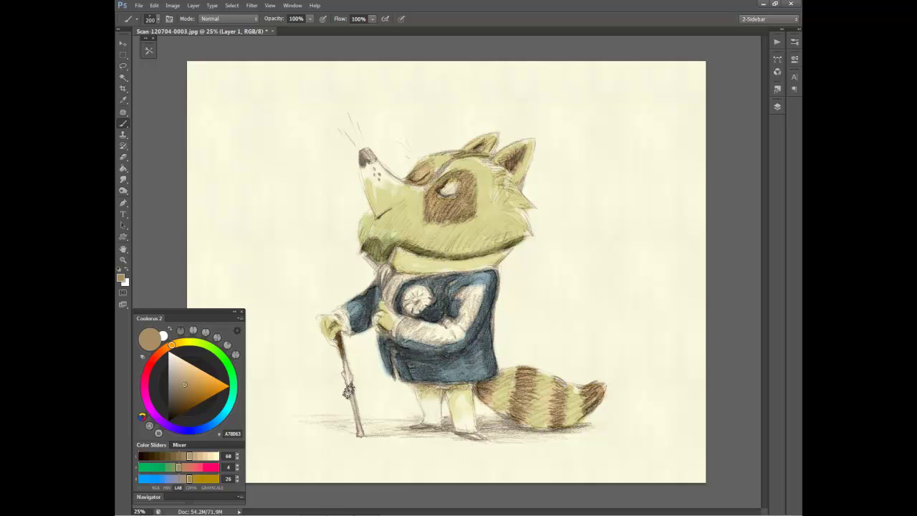
pyautogui.moveTo(344, 351); pyautogui.dragTo(358, 429)
pyautogui.moveTo(343, 372); pyautogui.dragTo(358, 430)
pyautogui.moveTo(350, 396); pyautogui.dragTo(362, 438)
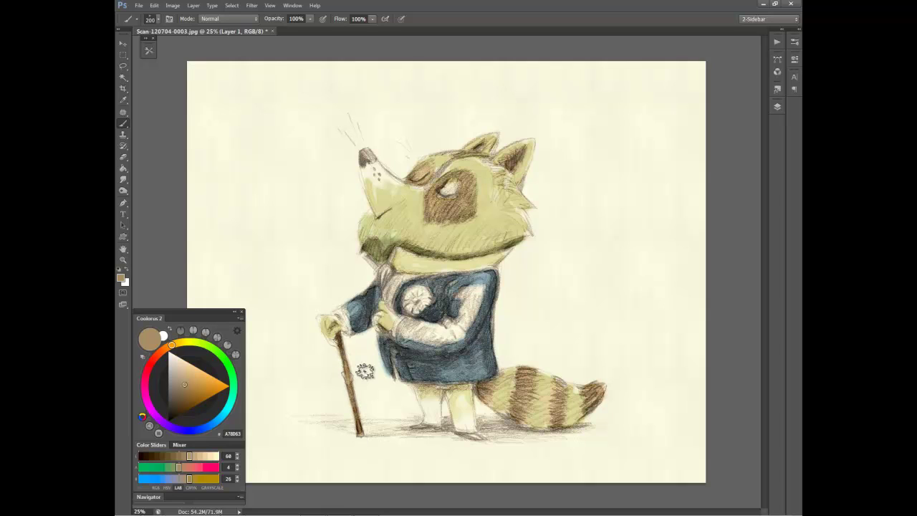
pyautogui.moveTo(356, 384); pyautogui.dragTo(356, 423)
pyautogui.moveTo(351, 362); pyautogui.dragTo(354, 408)
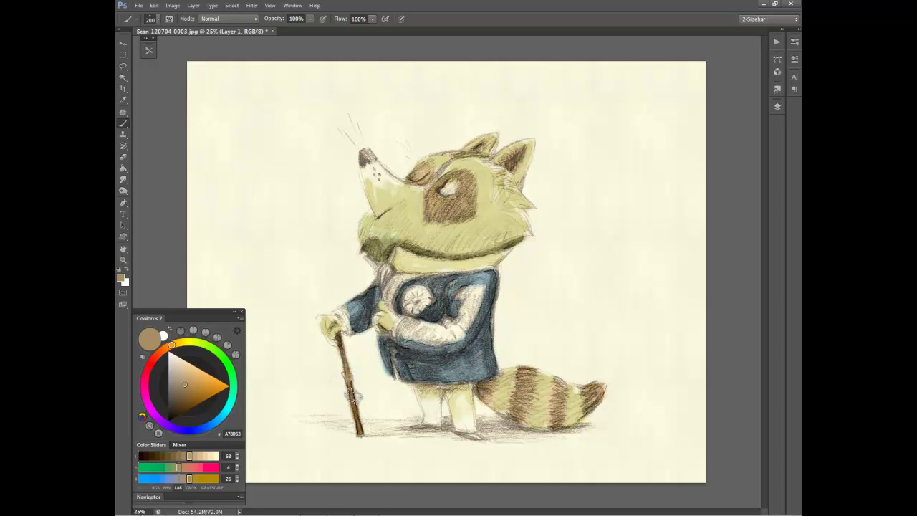
pyautogui.moveTo(338, 342); pyautogui.dragTo(358, 391)
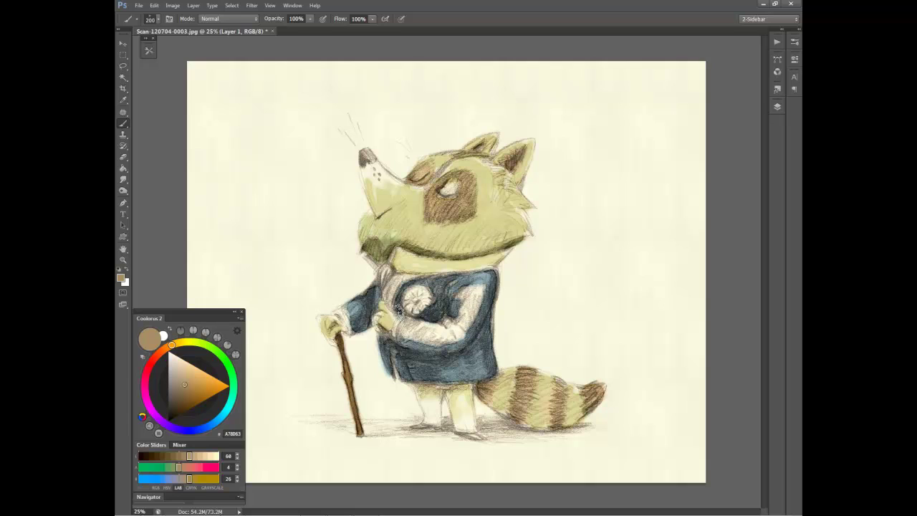
# Sample the jacket's blue-grey to darken the ground shadow under the feet, then pick light cyan.
pyautogui.keyDown('alt'); pyautogui.click(468, 280); pyautogui.keyUp('alt')
pyautogui.moveTo(446, 427); pyautogui.dragTo(581, 429)
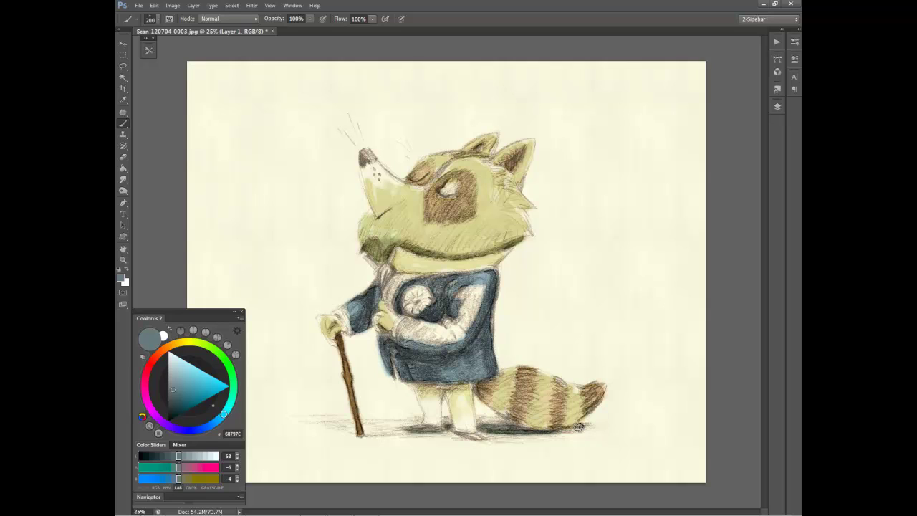
pyautogui.moveTo(478, 424)
pyautogui.mouseDown()
pyautogui.moveTo(521, 420)
pyautogui.moveTo(430, 434)
pyautogui.moveTo(471, 430)
pyautogui.mouseUp()
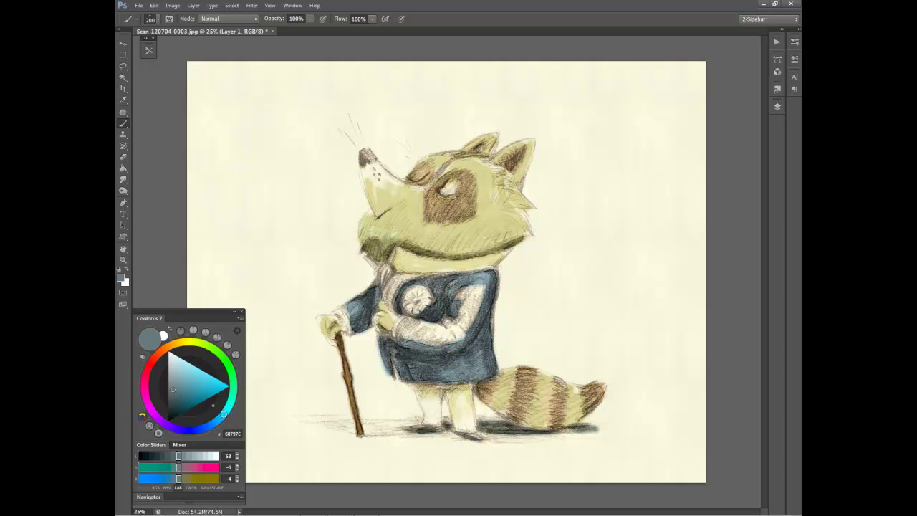
pyautogui.keyDown('alt'); pyautogui.click(433, 345); pyautogui.keyUp('alt')
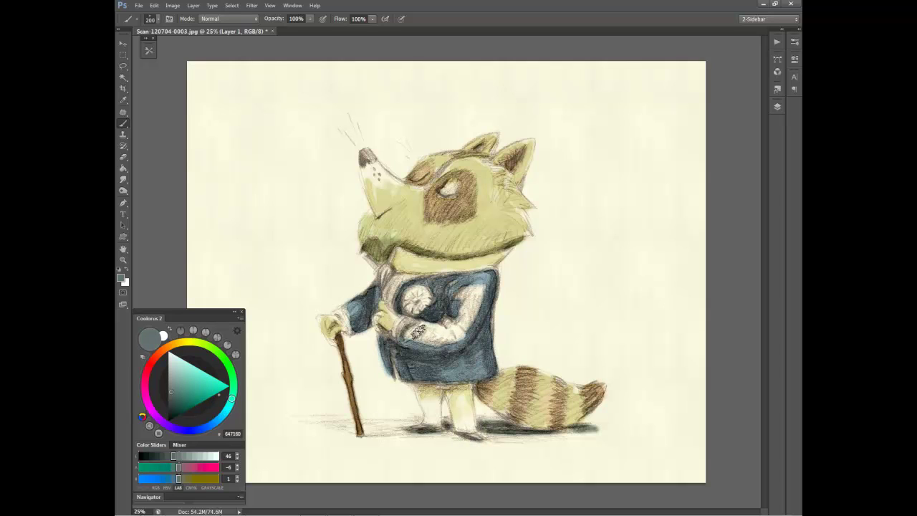
pyautogui.moveTo(232, 398); pyautogui.dragTo(224, 413)
# Sample the jacket's grey-blue and shade the arm, right shoulder and lower jacket.
pyautogui.click(186, 368)
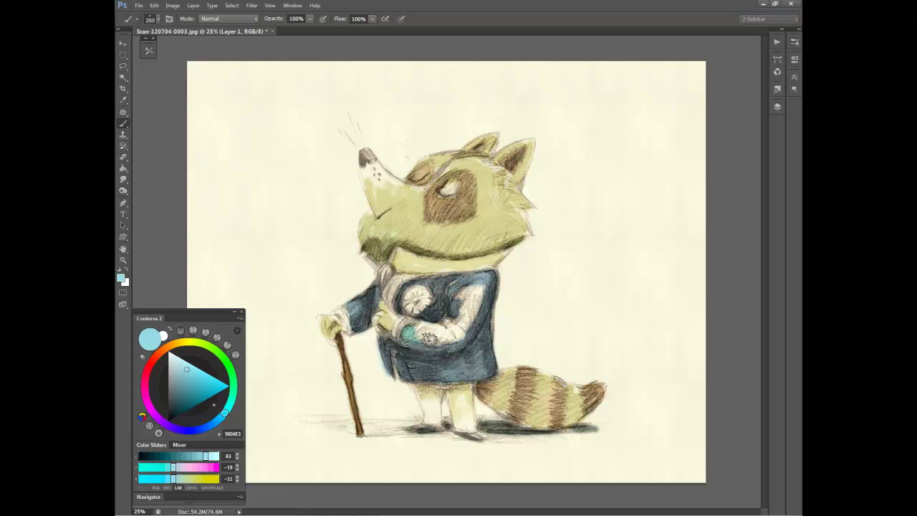
pyautogui.press('r')
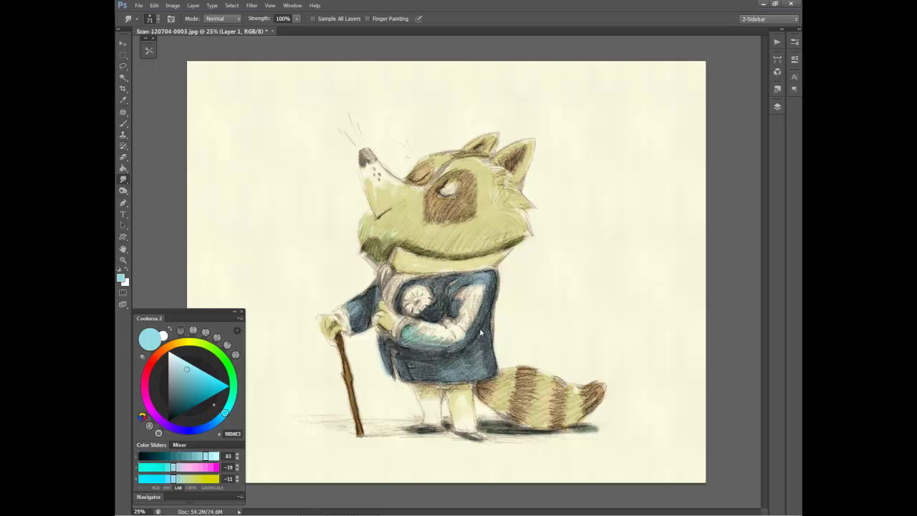
pyautogui.press('b')
pyautogui.keyDown('alt'); pyautogui.click(450, 373); pyautogui.keyUp('alt')
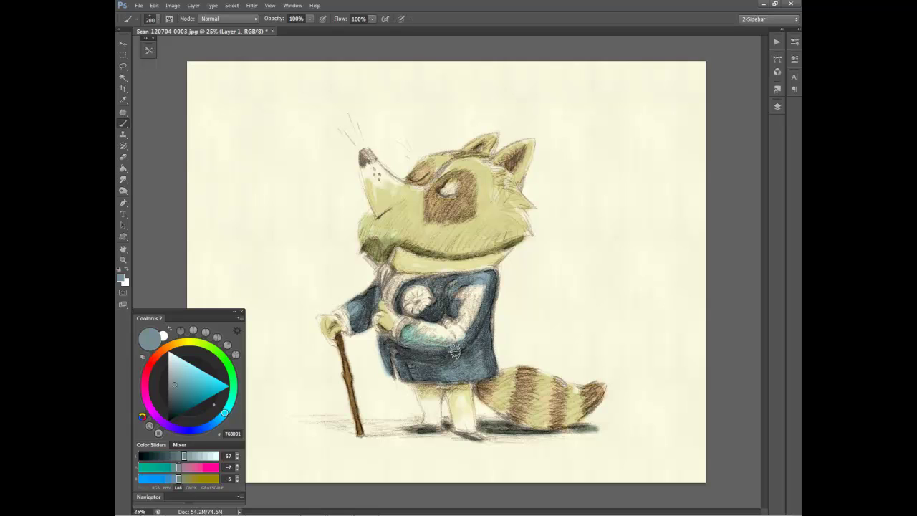
pyautogui.moveTo(452, 359)
pyautogui.mouseDown()
pyautogui.moveTo(465, 331)
pyautogui.moveTo(451, 351)
pyautogui.mouseUp()
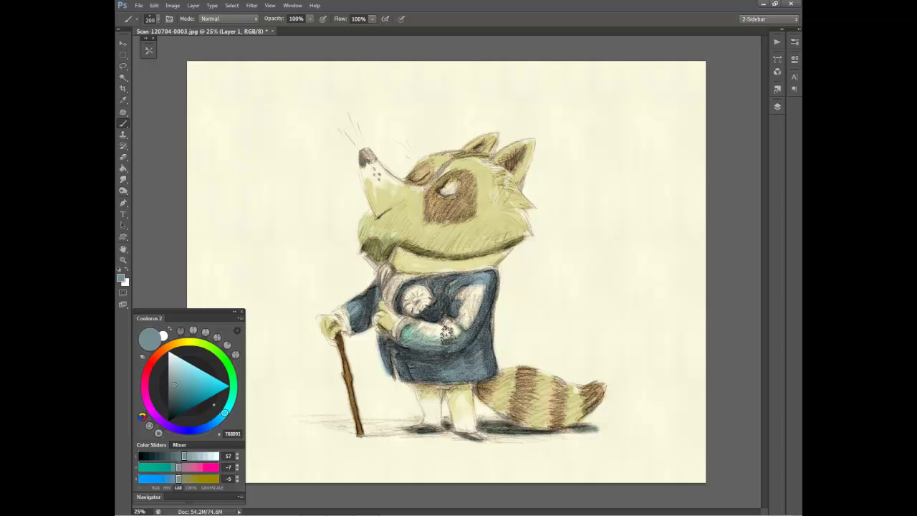
pyautogui.moveTo(484, 311); pyautogui.dragTo(490, 281)
pyautogui.moveTo(481, 344); pyautogui.dragTo(477, 350)
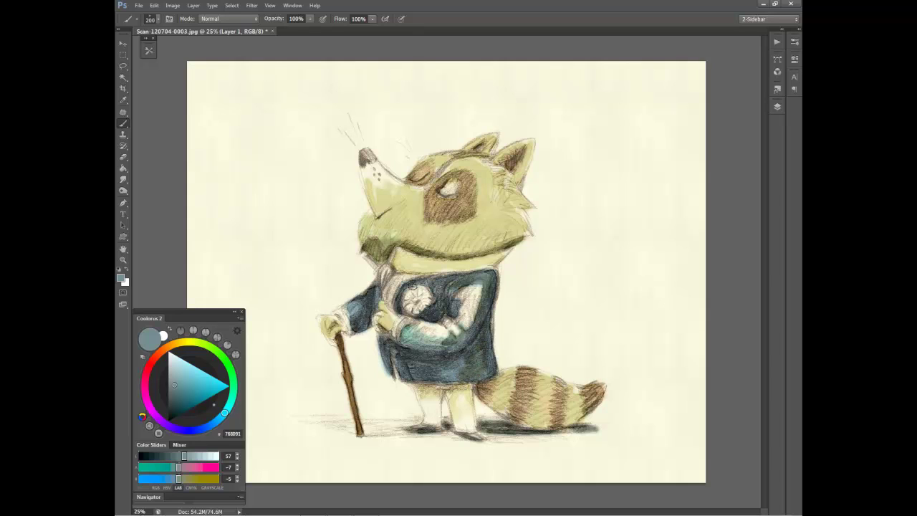
pyautogui.moveTo(418, 332); pyautogui.dragTo(439, 344)
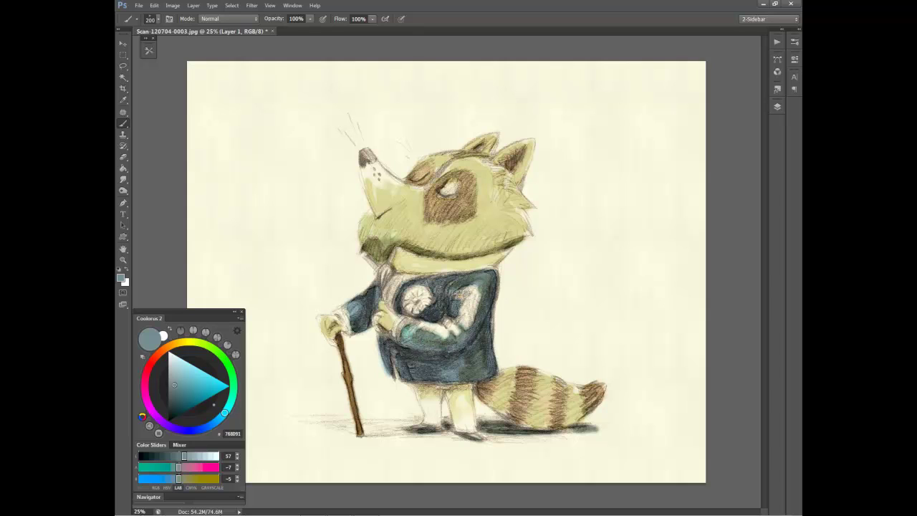
# Smudge-soften the right sleeve shading and duplicate Layer 1.
pyautogui.press('r')
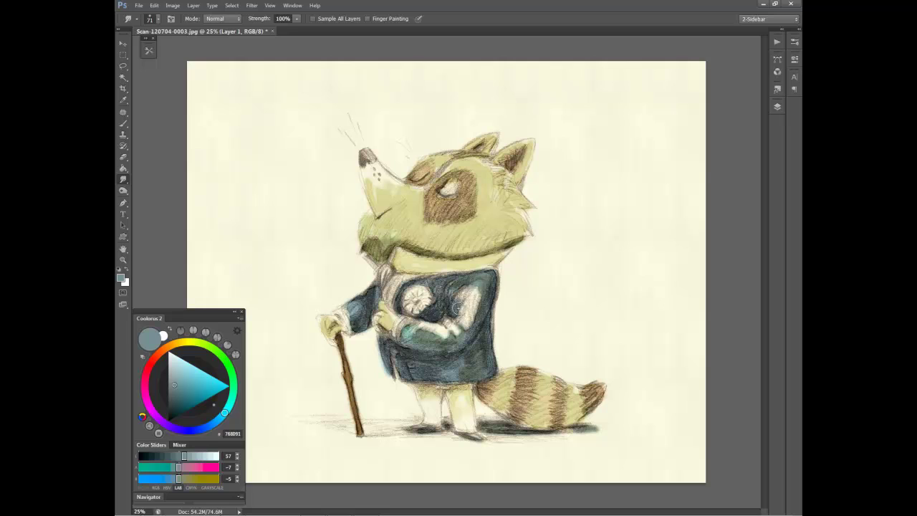
pyautogui.moveTo(484, 289); pyautogui.dragTo(471, 329)
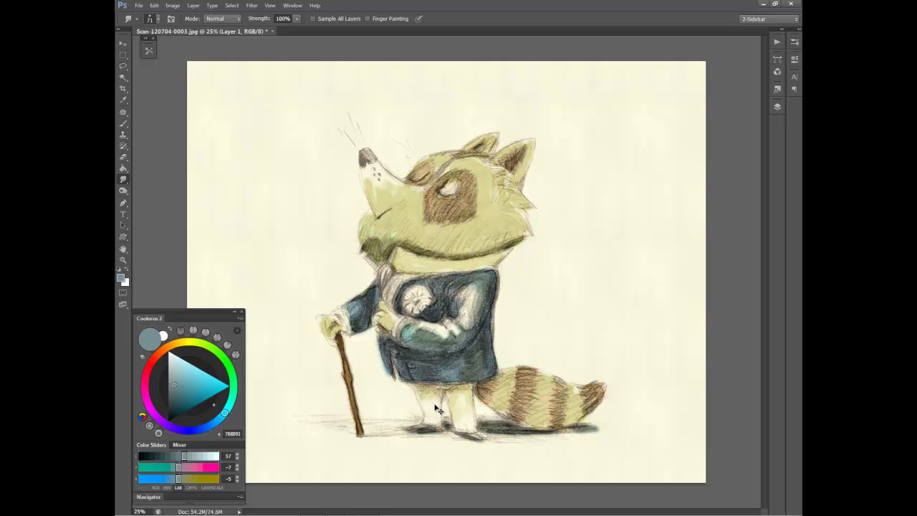
pyautogui.hotkey('ctrl', 'j')
pyautogui.press('b')
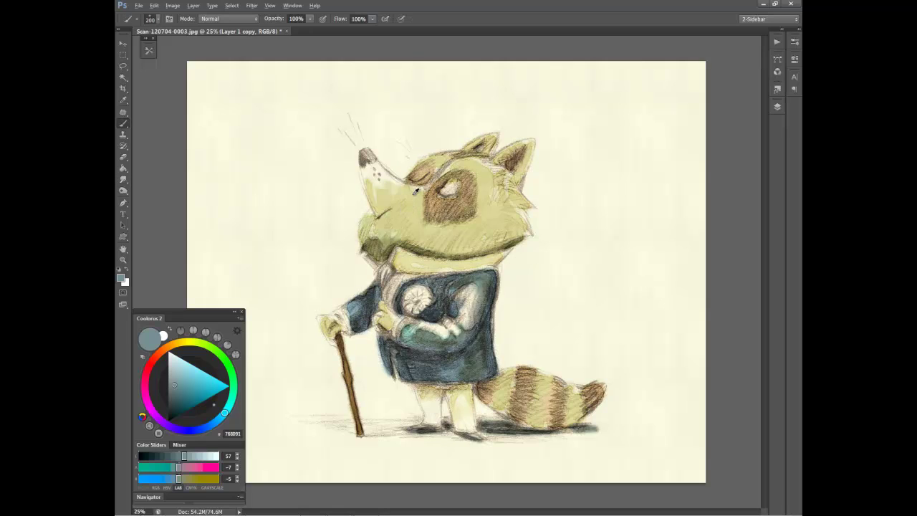
# Pick a muted olive and paint the eye patch and a forehead band dark brown.
pyautogui.click(186, 342)
pyautogui.click(176, 379)
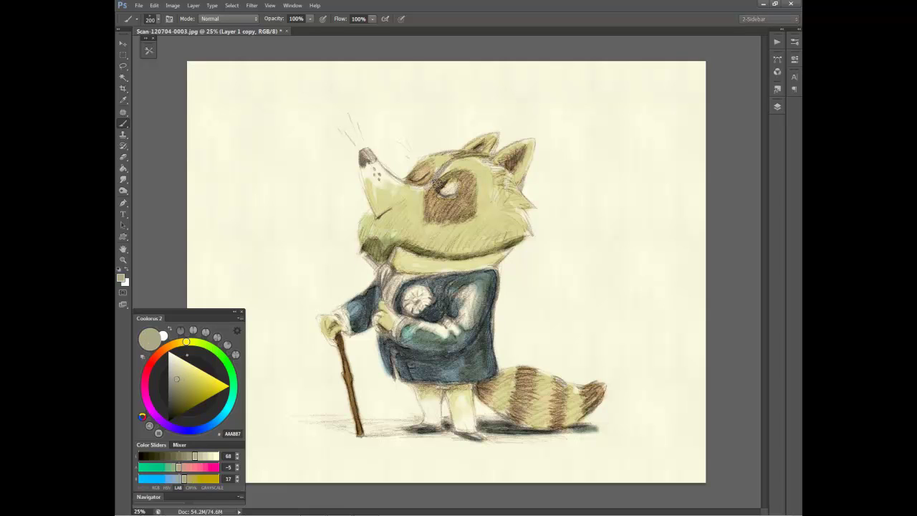
pyautogui.moveTo(434, 184)
pyautogui.mouseDown()
pyautogui.moveTo(433, 222)
pyautogui.moveTo(473, 201)
pyautogui.moveTo(447, 186)
pyautogui.mouseUp()
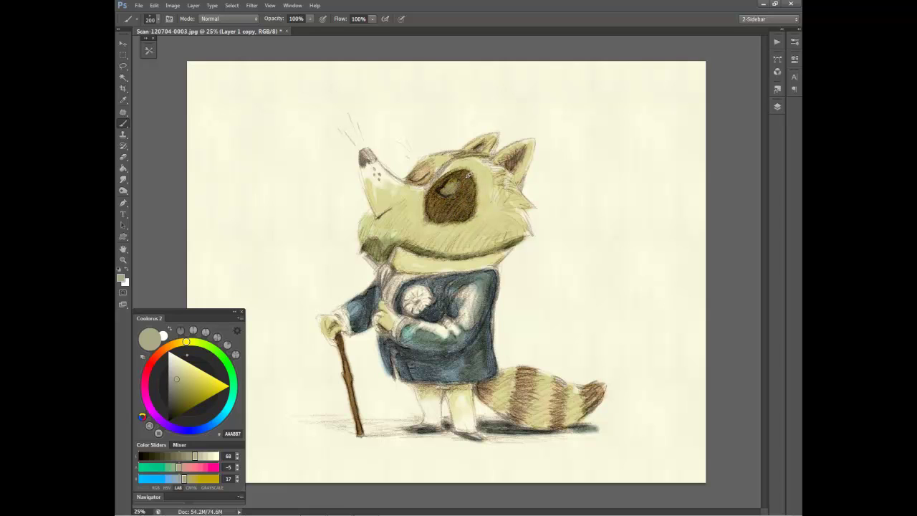
pyautogui.moveTo(412, 174); pyautogui.dragTo(501, 149)
pyautogui.moveTo(444, 153)
pyautogui.mouseDown()
pyautogui.moveTo(494, 157)
pyautogui.moveTo(479, 155)
pyautogui.moveTo(505, 177)
pyautogui.moveTo(517, 170)
pyautogui.moveTo(504, 187)
pyautogui.moveTo(514, 197)
pyautogui.moveTo(521, 172)
pyautogui.moveTo(496, 192)
pyautogui.moveTo(523, 195)
pyautogui.moveTo(513, 205)
pyautogui.mouseUp()
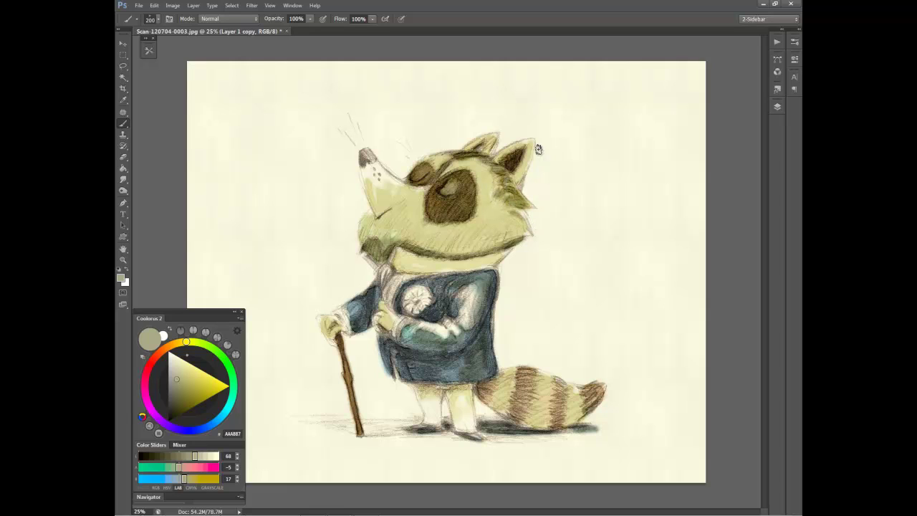
# Soften the head fur edges, shade under the chin, darken the nose tip and stripe the tail.
pyautogui.press('r')
pyautogui.moveTo(497, 197); pyautogui.dragTo(485, 165)
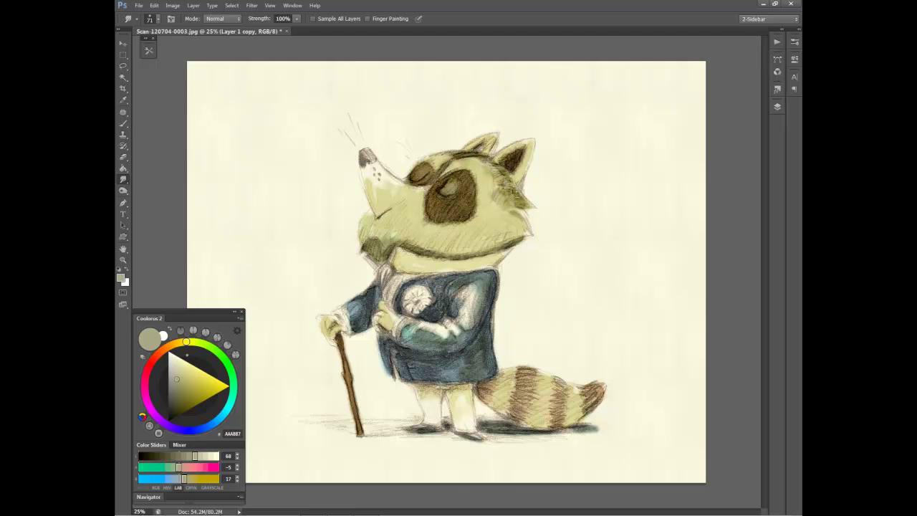
pyautogui.press('b')
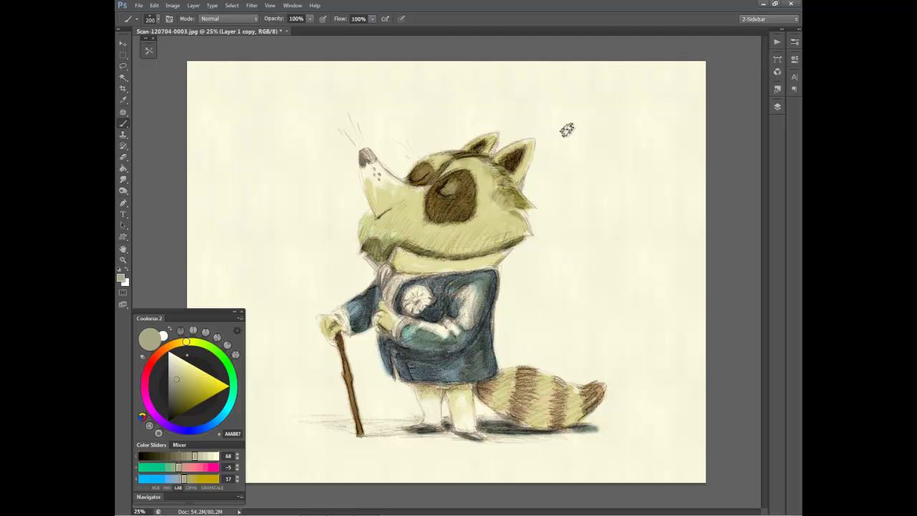
pyautogui.moveTo(377, 254)
pyautogui.mouseDown()
pyautogui.moveTo(410, 245)
pyautogui.moveTo(465, 254)
pyautogui.moveTo(513, 248)
pyautogui.moveTo(530, 234)
pyautogui.mouseUp()
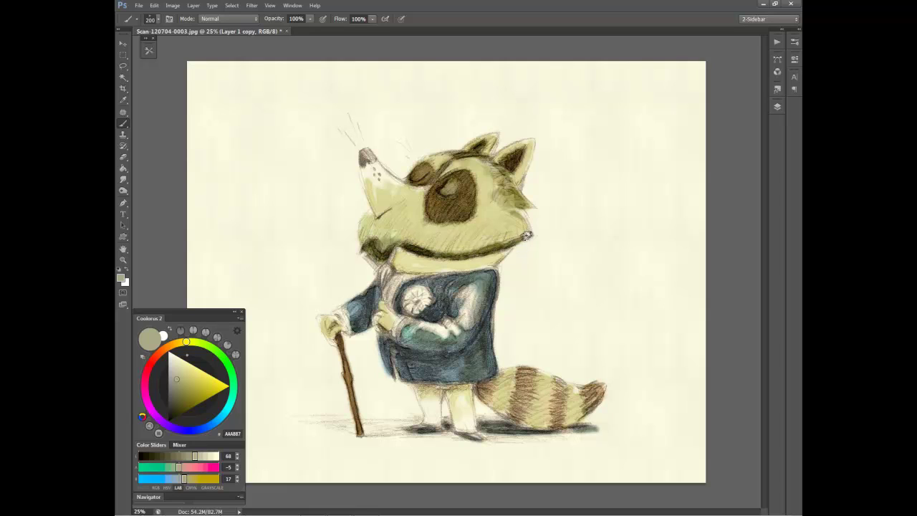
pyautogui.moveTo(365, 158); pyautogui.dragTo(366, 152)
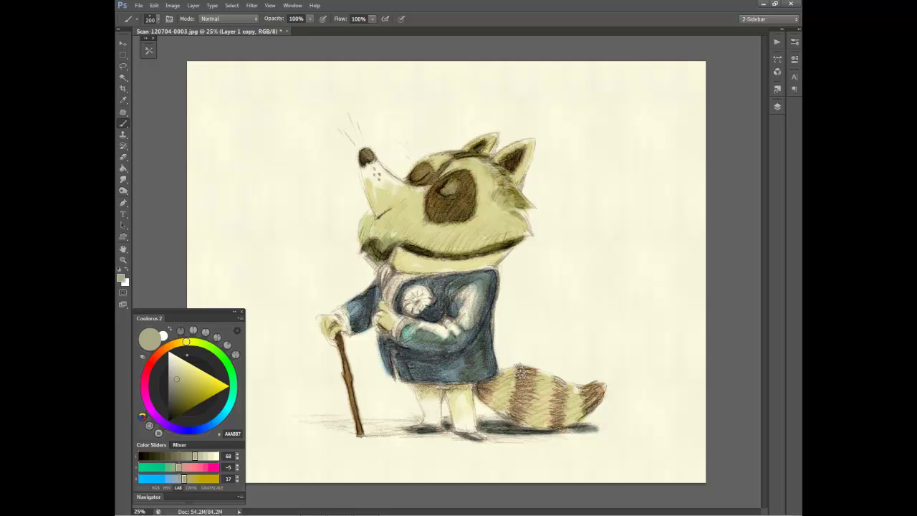
pyautogui.moveTo(519, 367)
pyautogui.mouseDown()
pyautogui.moveTo(510, 414)
pyautogui.moveTo(521, 417)
pyautogui.moveTo(562, 387)
pyautogui.moveTo(556, 422)
pyautogui.moveTo(601, 387)
pyautogui.moveTo(593, 409)
pyautogui.moveTo(584, 405)
pyautogui.mouseUp()
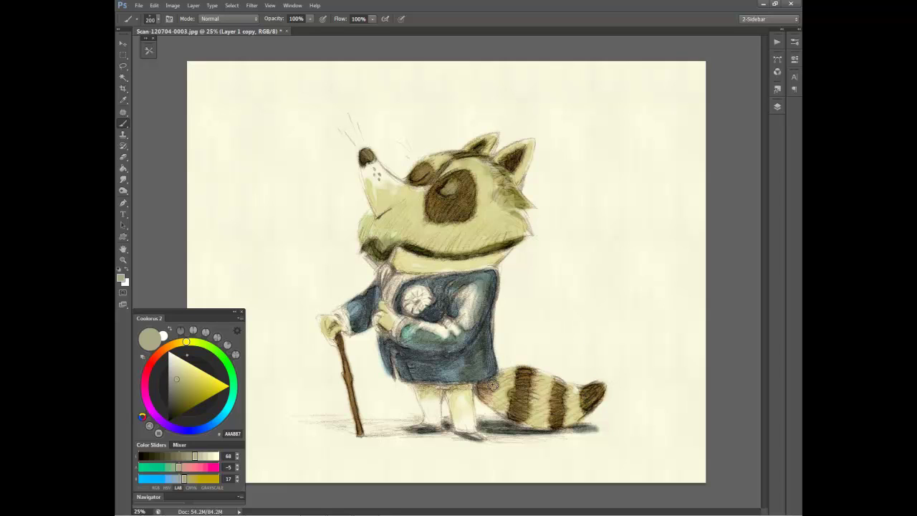
# Shade the chin, lower snout and jaw with yellow-green and a darker sampled green.
pyautogui.keyDown('alt'); pyautogui.click(486, 220); pyautogui.keyUp('alt')
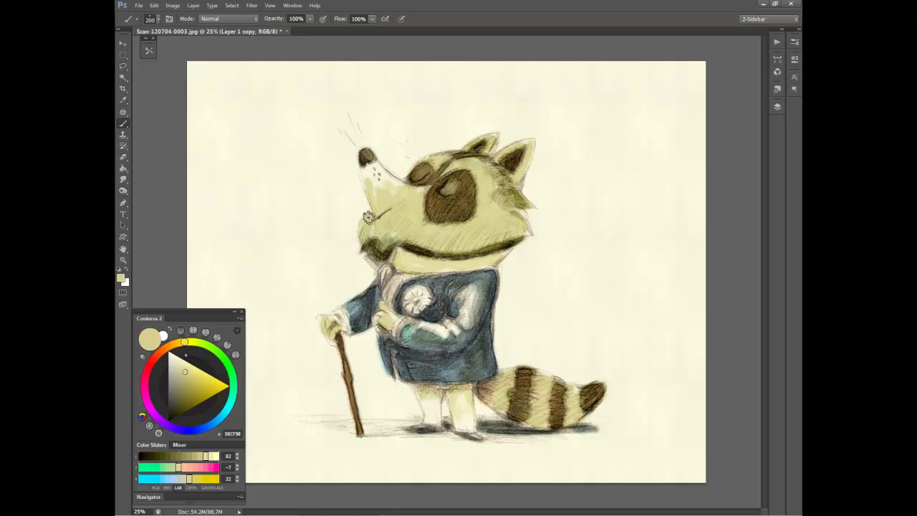
pyautogui.moveTo(367, 219)
pyautogui.mouseDown()
pyautogui.moveTo(363, 241)
pyautogui.moveTo(385, 219)
pyautogui.moveTo(375, 208)
pyautogui.moveTo(380, 191)
pyautogui.moveTo(373, 215)
pyautogui.mouseUp()
pyautogui.keyDown('alt'); pyautogui.click(380, 228); pyautogui.keyUp('alt')
pyautogui.moveTo(367, 180)
pyautogui.mouseDown()
pyautogui.moveTo(390, 211)
pyautogui.moveTo(402, 194)
pyautogui.moveTo(386, 243)
pyautogui.mouseUp()
# Extend green over the cheek, neck and collar, then open the Smudge tool presets.
pyautogui.moveTo(419, 199); pyautogui.dragTo(390, 250)
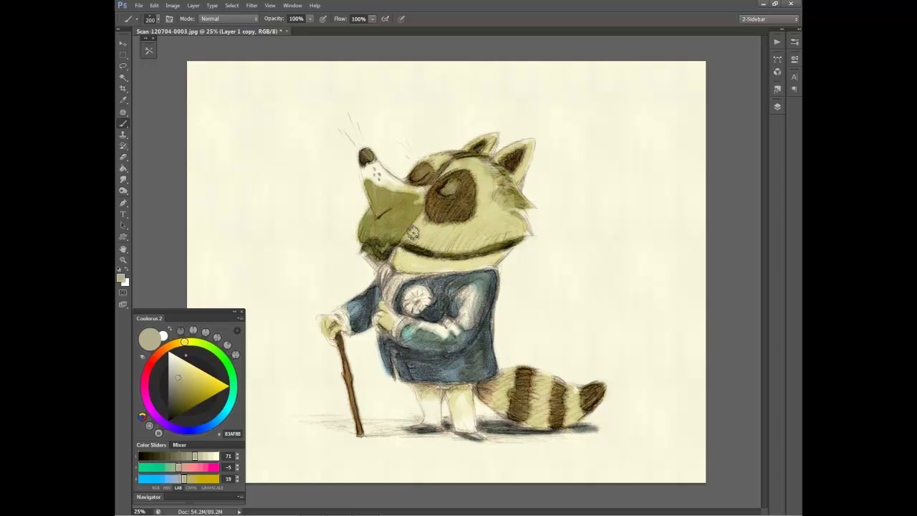
pyautogui.moveTo(426, 224)
pyautogui.mouseDown()
pyautogui.moveTo(399, 246)
pyautogui.moveTo(476, 215)
pyautogui.mouseUp()
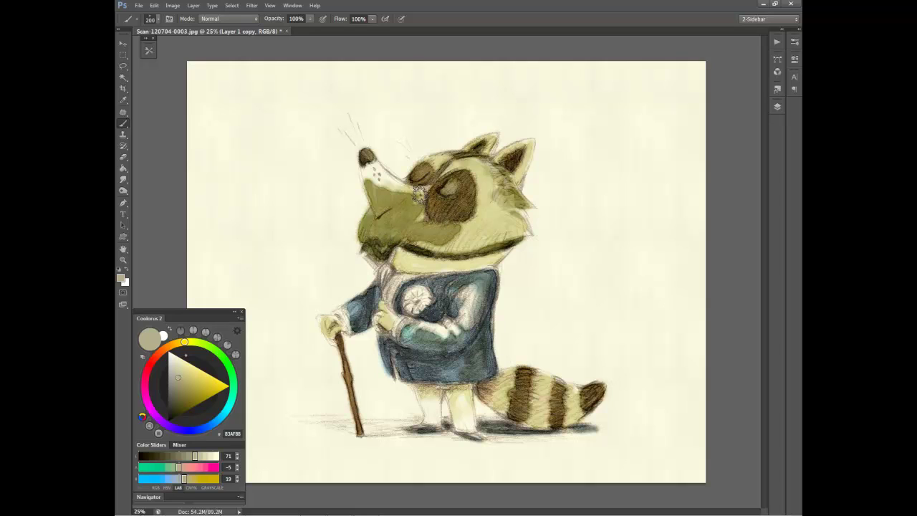
pyautogui.press('r')
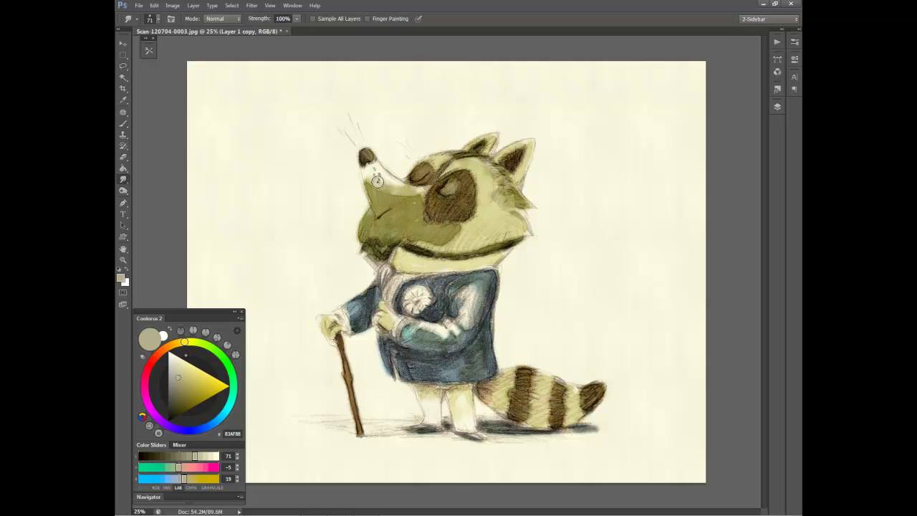
pyautogui.click(138, 17)
# With the Rough Wet Blender preset, darken the jaw shadow and the fur over the eye patch.
pyautogui.click(216, 66)
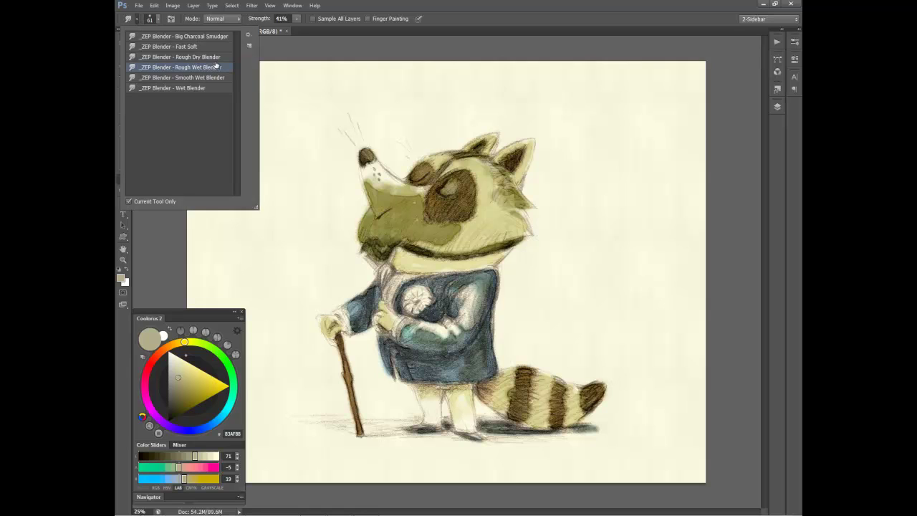
pyautogui.click(366, 179)
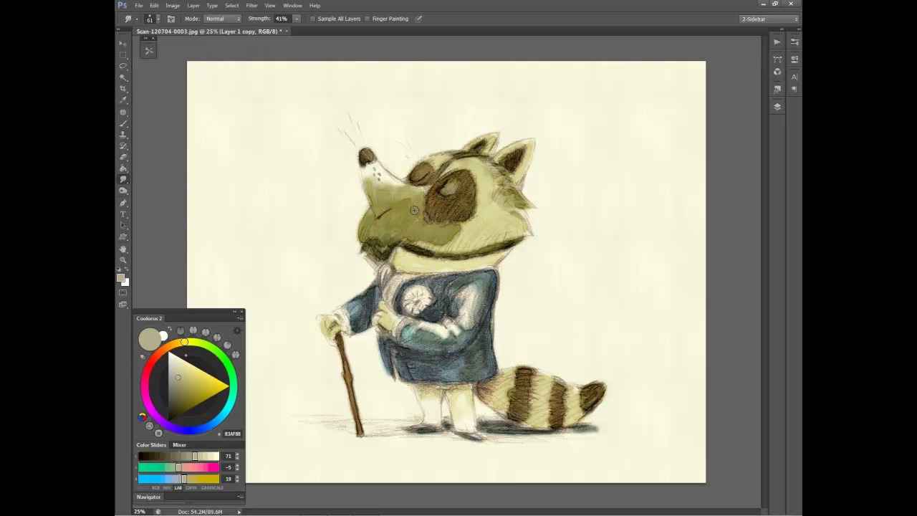
pyautogui.press('b')
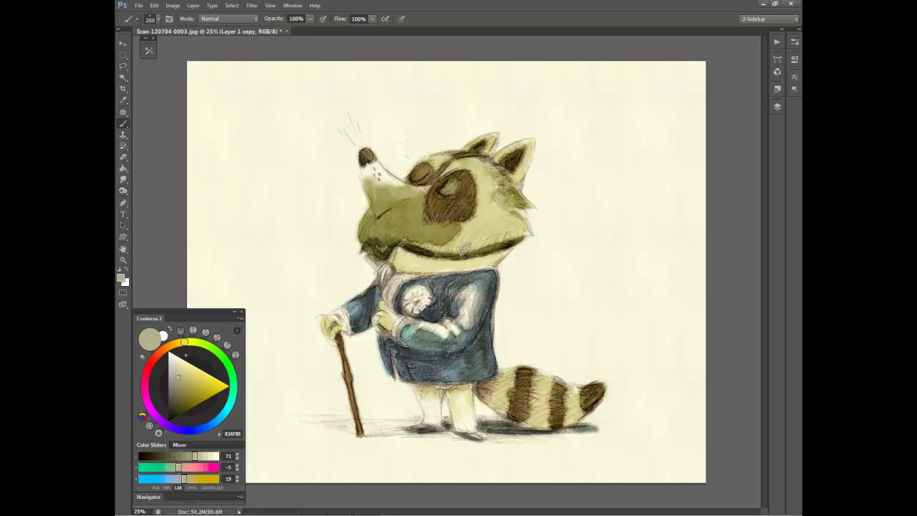
pyautogui.moveTo(528, 228)
pyautogui.mouseDown()
pyautogui.moveTo(467, 245)
pyautogui.moveTo(475, 232)
pyautogui.moveTo(498, 247)
pyautogui.moveTo(484, 202)
pyautogui.moveTo(479, 222)
pyautogui.moveTo(508, 203)
pyautogui.moveTo(513, 223)
pyautogui.moveTo(527, 224)
pyautogui.mouseUp()
pyautogui.moveTo(447, 171)
pyautogui.mouseDown()
pyautogui.moveTo(510, 170)
pyautogui.moveTo(531, 148)
pyautogui.moveTo(518, 183)
pyautogui.moveTo(476, 146)
pyautogui.moveTo(435, 165)
pyautogui.mouseUp()
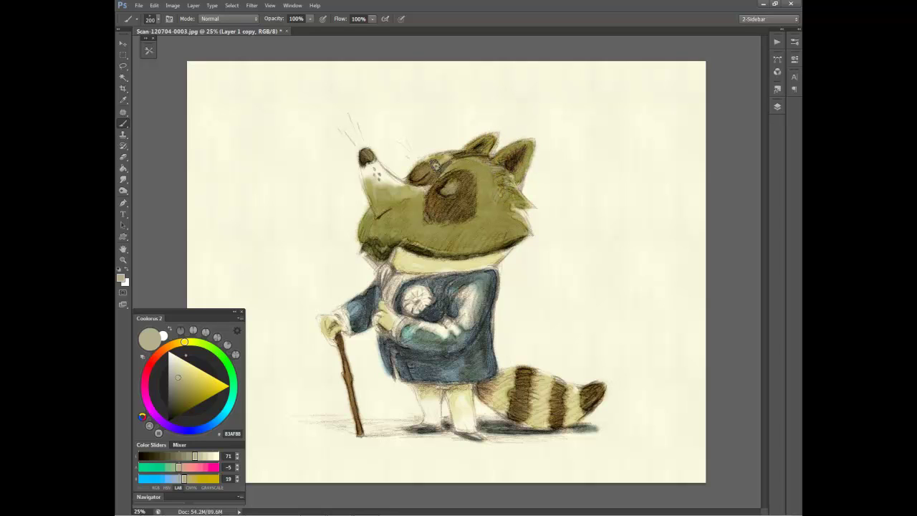
# Lighten the dark patch around the left eye using the soft eraser preset.
pyautogui.press('e')
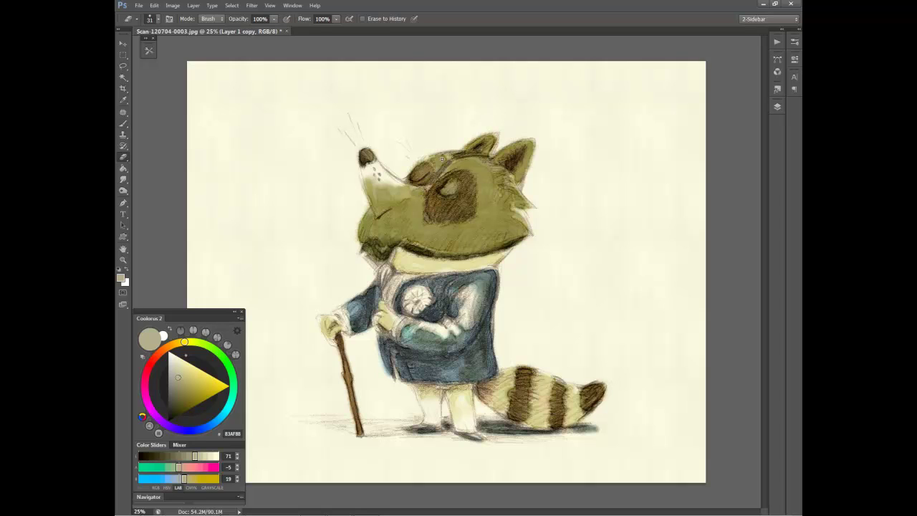
pyautogui.click(136, 21)
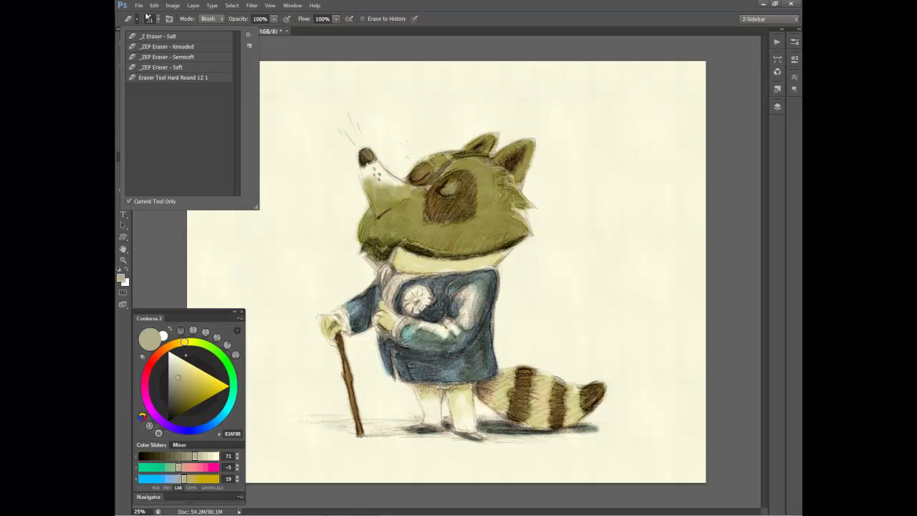
pyautogui.click(198, 67)
pyautogui.click(441, 161)
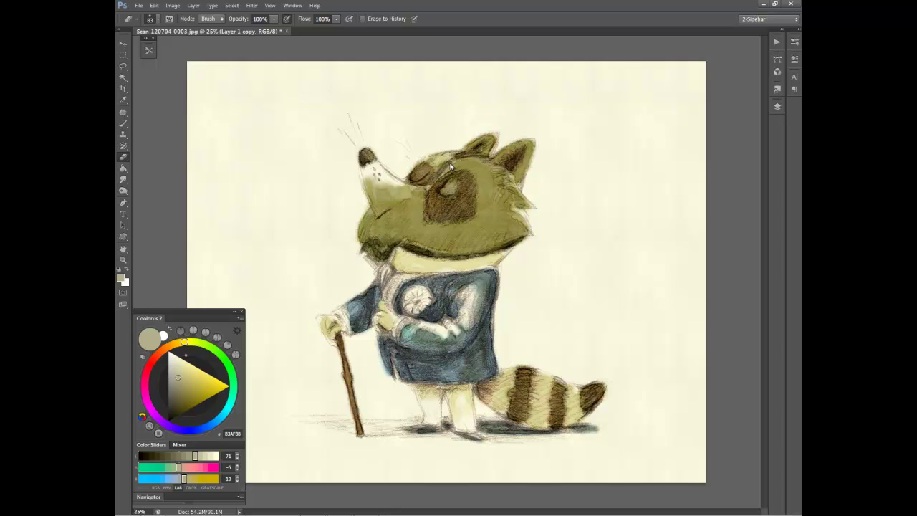
pyautogui.moveTo(438, 158)
pyautogui.mouseDown()
pyautogui.moveTo(415, 172)
pyautogui.moveTo(448, 179)
pyautogui.moveTo(453, 191)
pyautogui.moveTo(440, 199)
pyautogui.moveTo(420, 184)
pyautogui.moveTo(401, 188)
pyautogui.moveTo(443, 180)
pyautogui.moveTo(462, 160)
pyautogui.moveTo(477, 178)
pyautogui.moveTo(463, 159)
pyautogui.moveTo(487, 157)
pyautogui.moveTo(474, 149)
pyautogui.moveTo(526, 146)
pyautogui.moveTo(506, 167)
pyautogui.moveTo(480, 172)
pyautogui.moveTo(502, 183)
pyautogui.moveTo(480, 197)
pyautogui.moveTo(514, 194)
pyautogui.mouseUp()
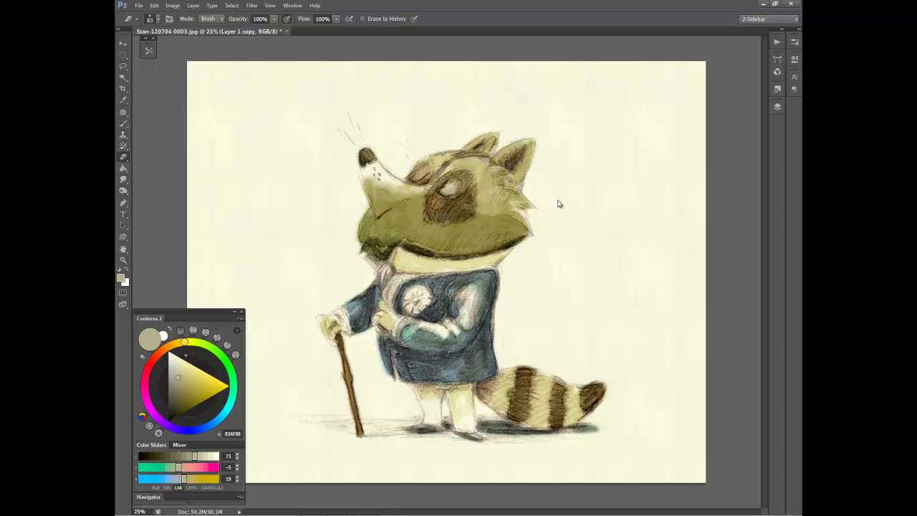
# Smudge the brow and muzzle fur, then erase shading around and below the right eye.
pyautogui.press('r')
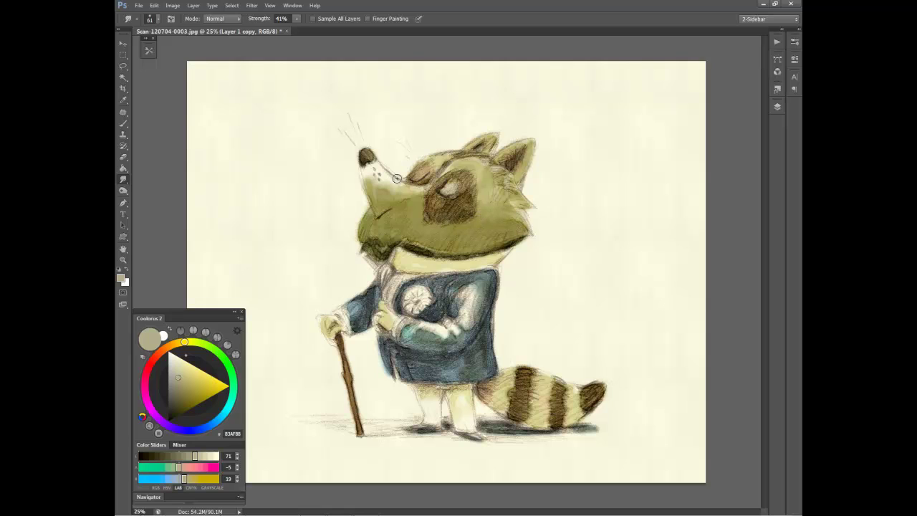
pyautogui.moveTo(418, 187); pyautogui.dragTo(429, 191)
pyautogui.moveTo(385, 189); pyautogui.dragTo(423, 198)
pyautogui.press('e')
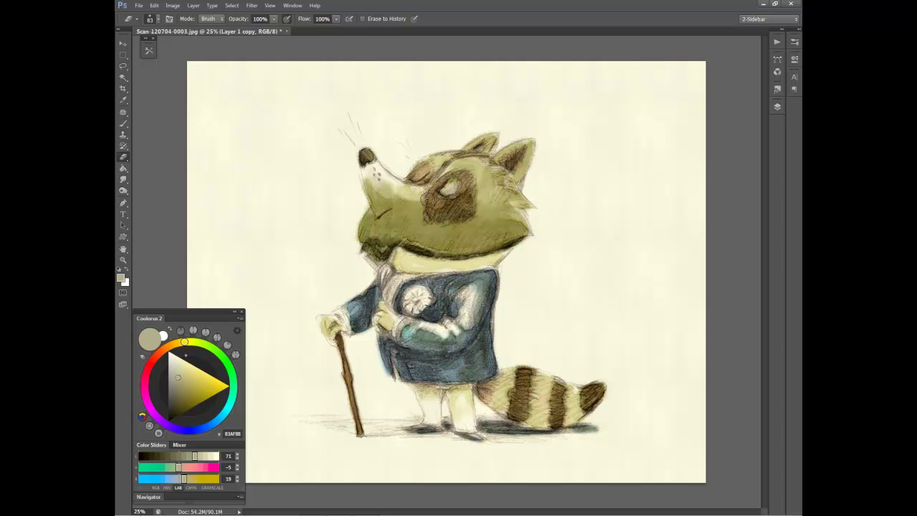
pyautogui.moveTo(456, 164)
pyautogui.mouseDown()
pyautogui.moveTo(472, 176)
pyautogui.moveTo(479, 208)
pyautogui.mouseUp()
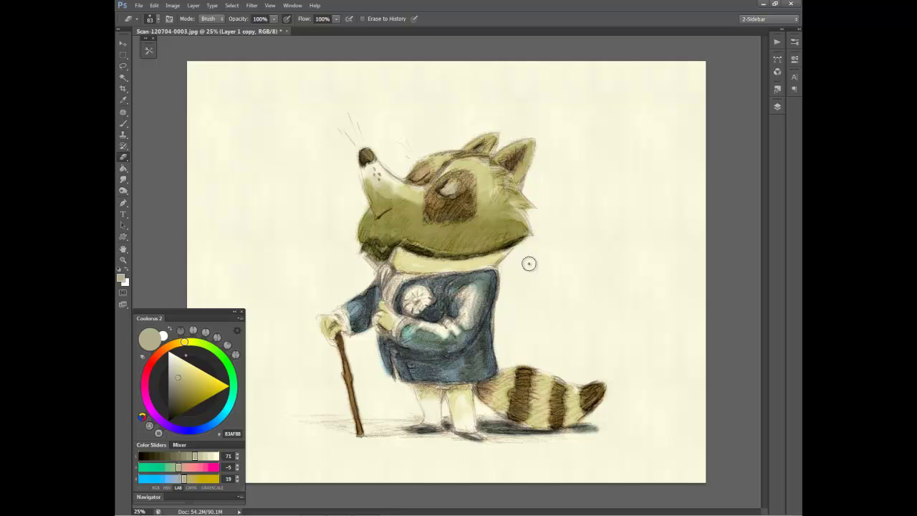
pyautogui.moveTo(482, 218)
pyautogui.mouseDown()
pyautogui.moveTo(497, 241)
pyautogui.moveTo(440, 242)
pyautogui.moveTo(532, 234)
pyautogui.moveTo(422, 245)
pyautogui.mouseUp()
# Smudge the right cheek and neck, and lighten the shading below the chin and cheek.
pyautogui.press('r')
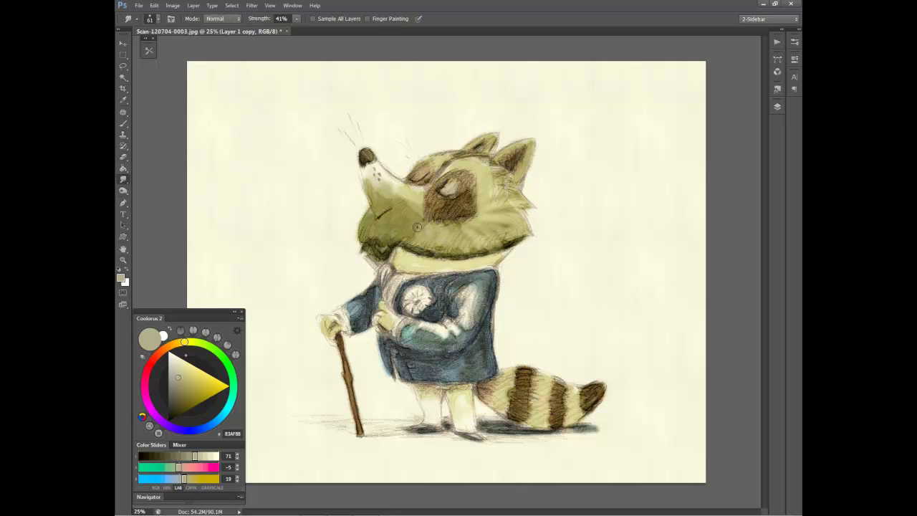
pyautogui.moveTo(493, 242)
pyautogui.mouseDown()
pyautogui.moveTo(530, 233)
pyautogui.moveTo(491, 201)
pyautogui.mouseUp()
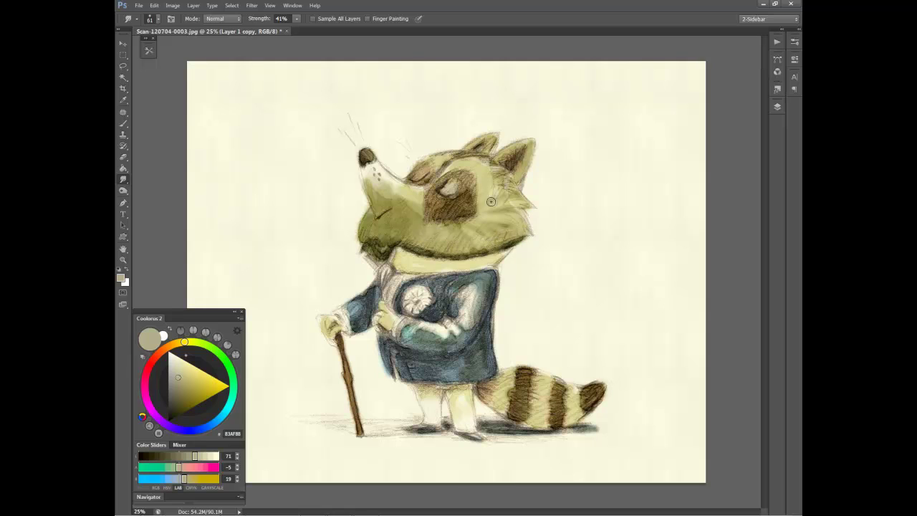
pyautogui.press('e')
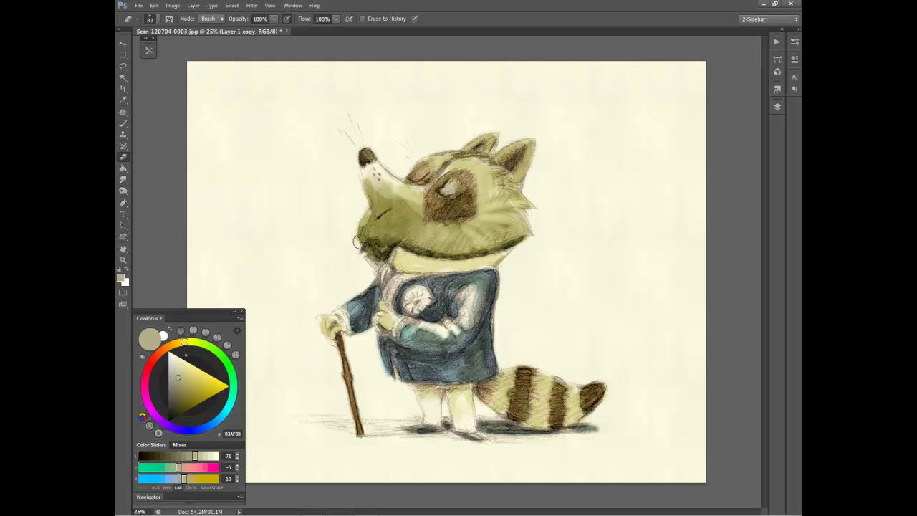
pyautogui.moveTo(374, 213); pyautogui.dragTo(378, 208)
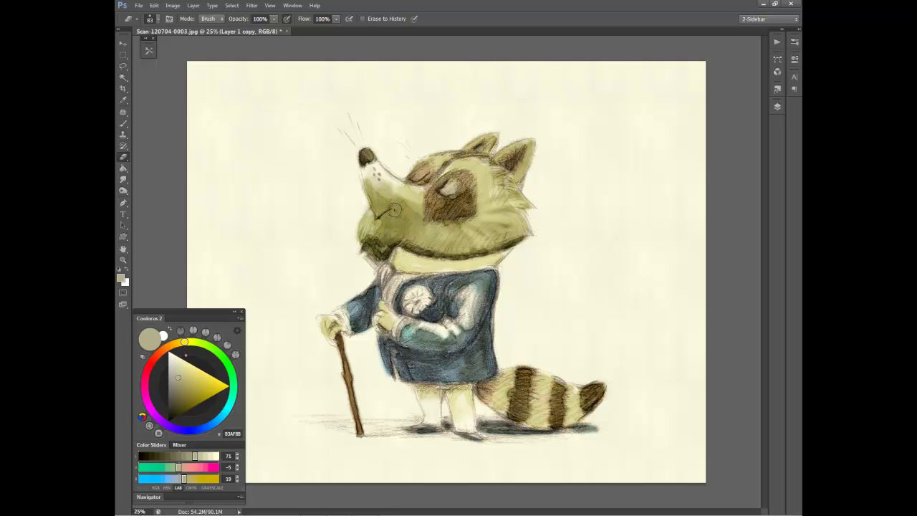
pyautogui.press('b')
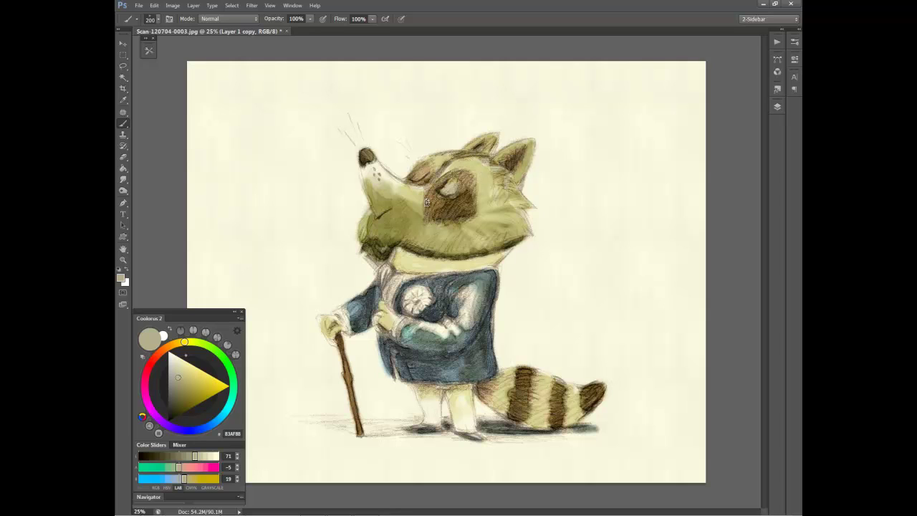
pyautogui.press('e')
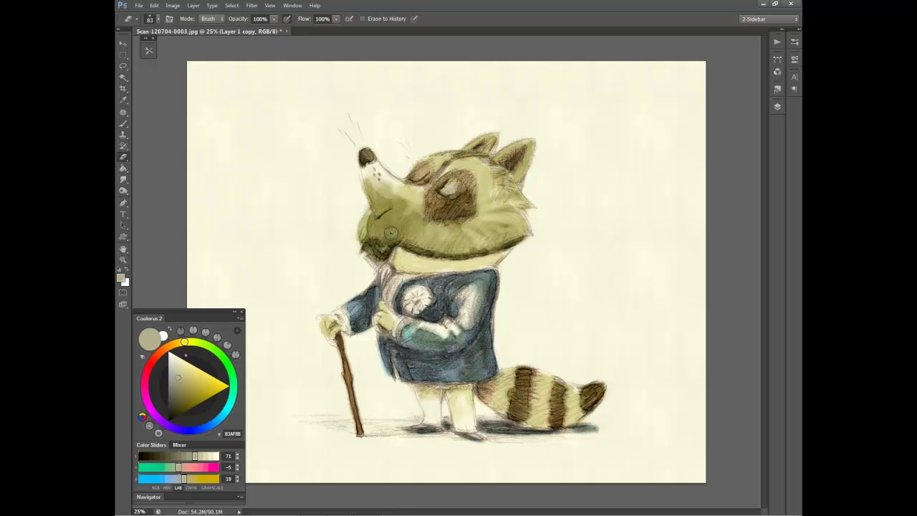
pyautogui.moveTo(391, 232)
pyautogui.mouseDown()
pyautogui.moveTo(419, 211)
pyautogui.moveTo(408, 226)
pyautogui.moveTo(419, 222)
pyautogui.moveTo(388, 236)
pyautogui.moveTo(396, 229)
pyautogui.moveTo(392, 244)
pyautogui.mouseUp()
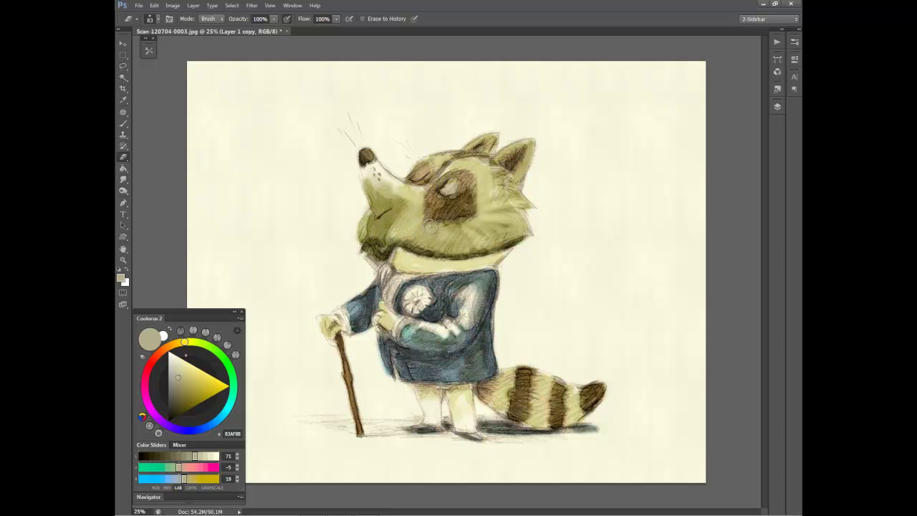
# Sample a warm brown and darken the shading around the raccoon's eye.
pyautogui.press('b')
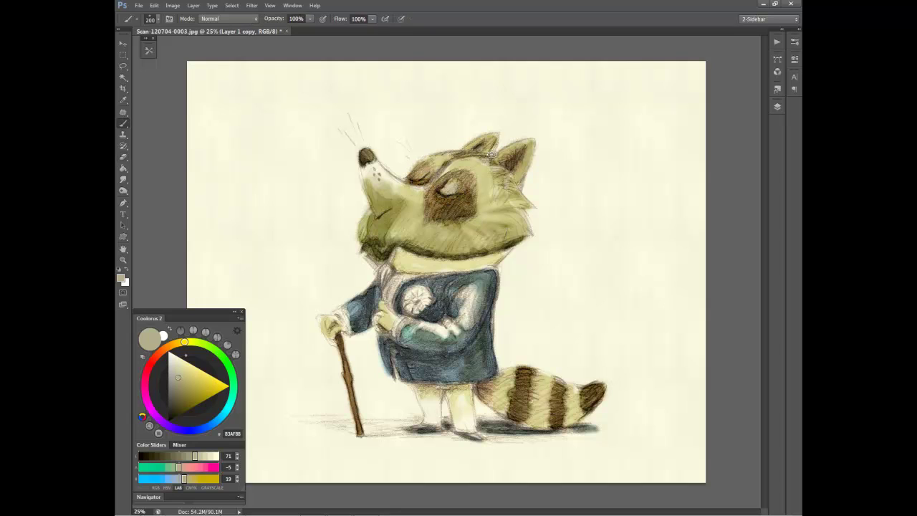
pyautogui.keyDown('alt'); pyautogui.click(466, 174); pyautogui.keyUp('alt')
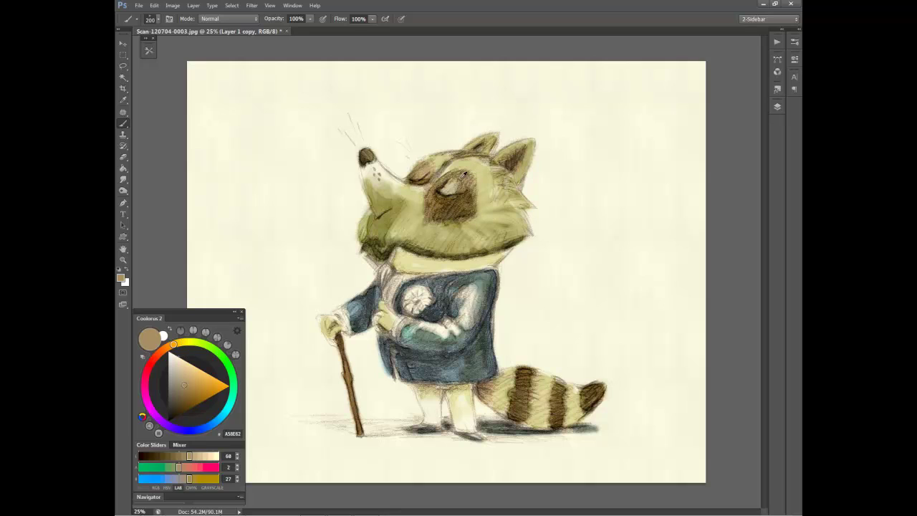
pyautogui.moveTo(453, 184); pyautogui.dragTo(456, 187)
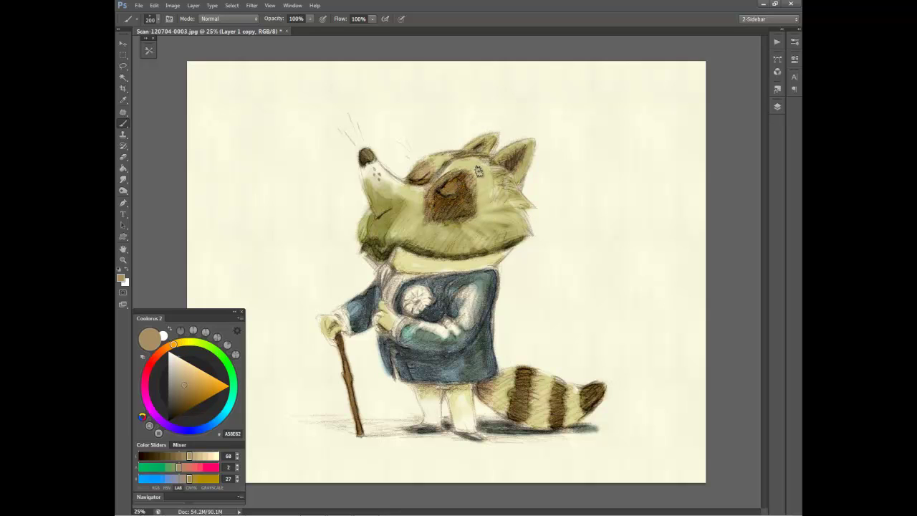
# Sample the sleeve's teal and paint darker teal over the lower jacket.
pyautogui.press('r')
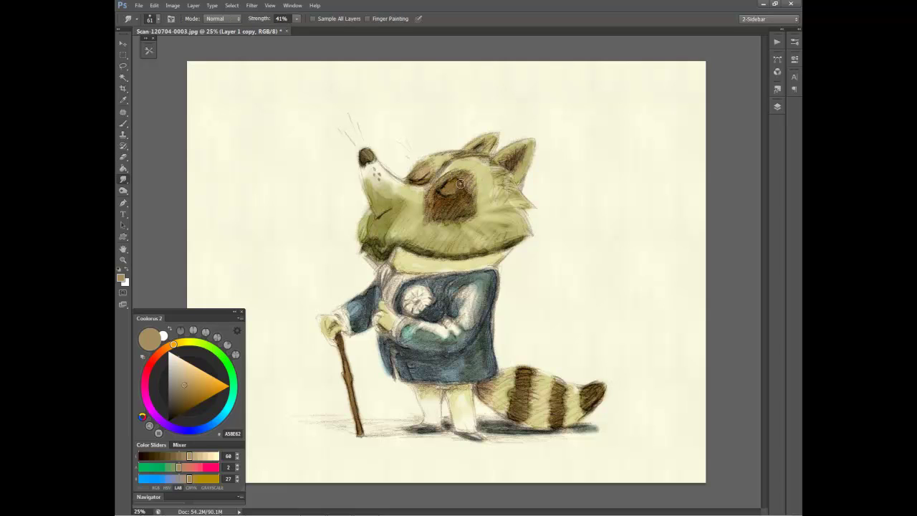
pyautogui.press('b')
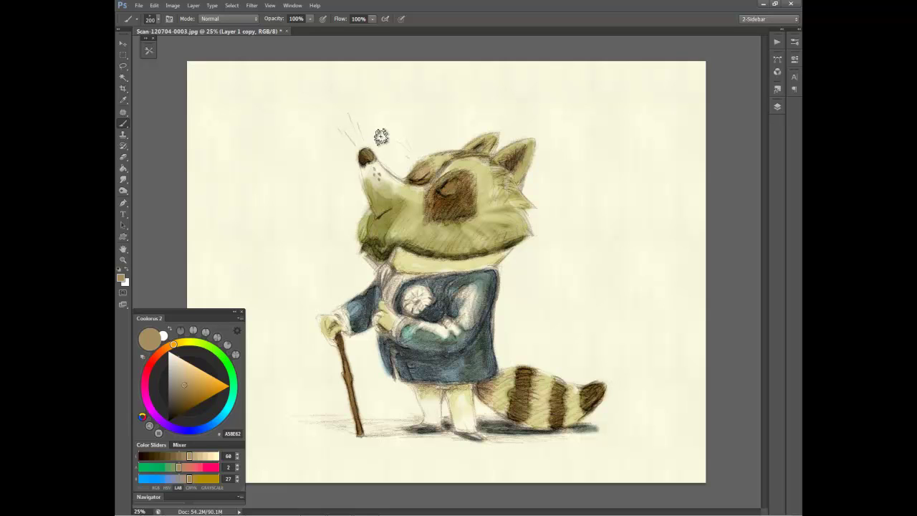
pyautogui.keyDown('alt'); pyautogui.click(405, 335); pyautogui.keyUp('alt')
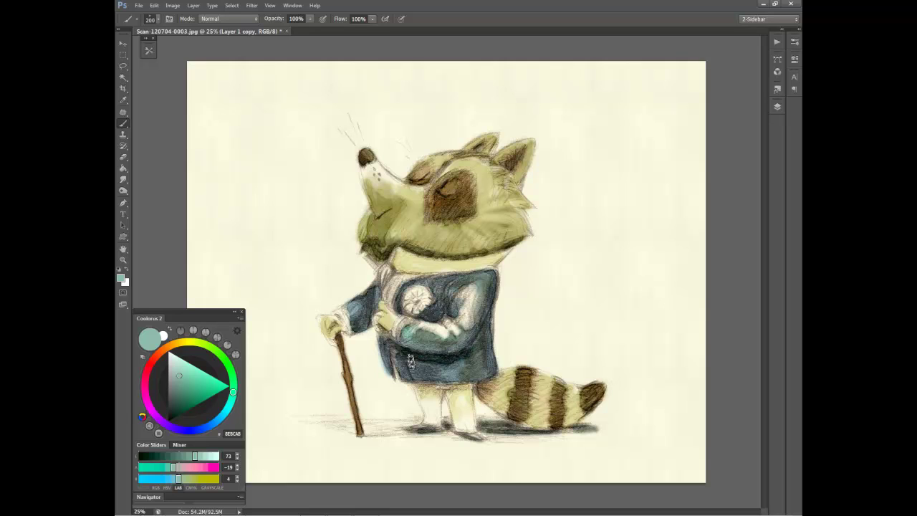
pyautogui.moveTo(410, 360)
pyautogui.mouseDown()
pyautogui.moveTo(476, 367)
pyautogui.moveTo(430, 373)
pyautogui.moveTo(460, 360)
pyautogui.moveTo(486, 320)
pyautogui.mouseUp()
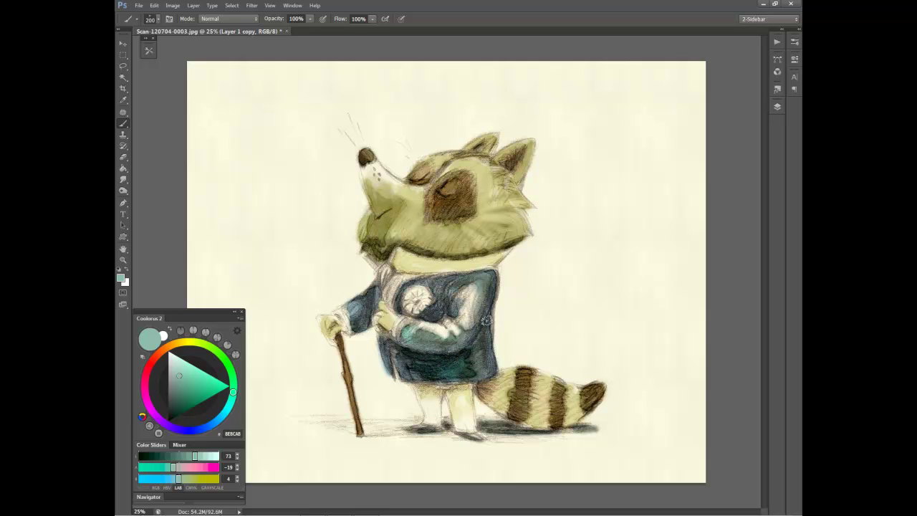
# Smudge the jacket's right edge and add teal strokes to the hand and sleeve.
pyautogui.press('r')
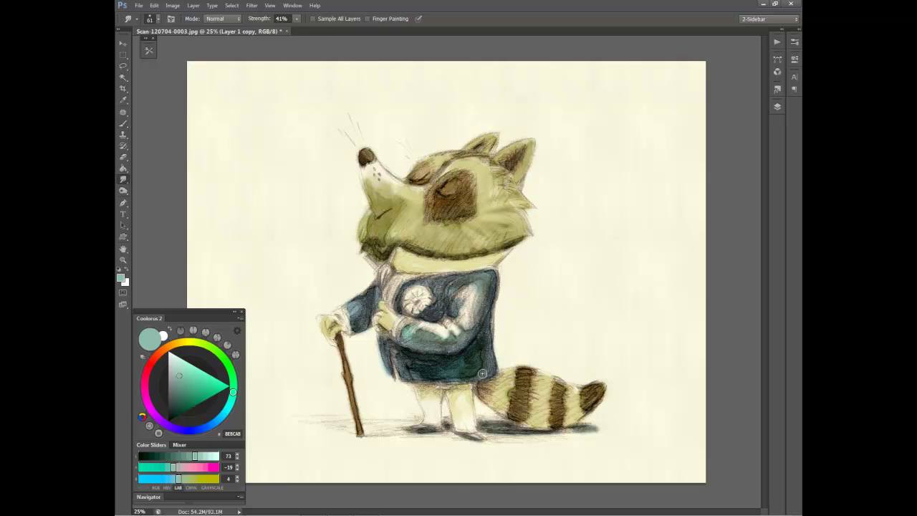
pyautogui.moveTo(482, 373); pyautogui.dragTo(477, 372)
pyautogui.press('b')
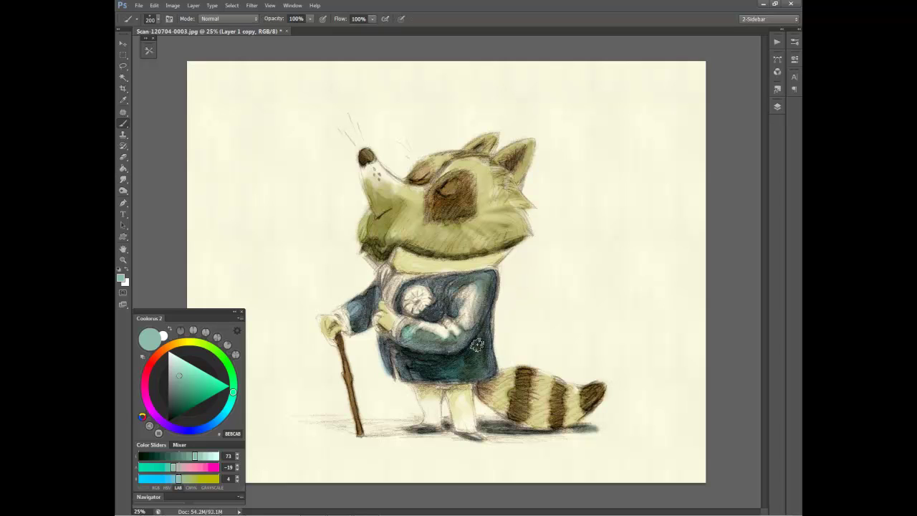
pyautogui.moveTo(452, 321)
pyautogui.mouseDown()
pyautogui.moveTo(461, 341)
pyautogui.moveTo(453, 342)
pyautogui.mouseUp()
# Switch the brush to the Simple Brush Loaded watercolour preset.
pyautogui.click(138, 20)
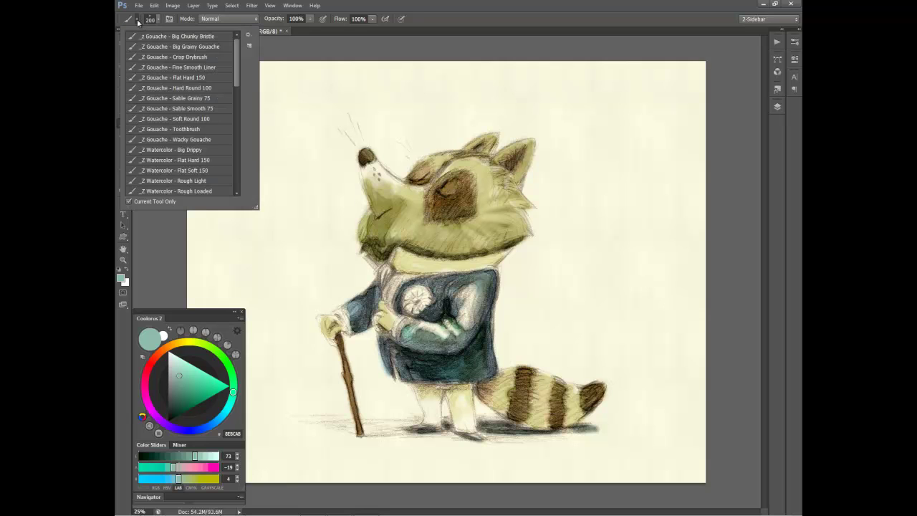
pyautogui.moveTo(236, 64); pyautogui.dragTo(238, 111)
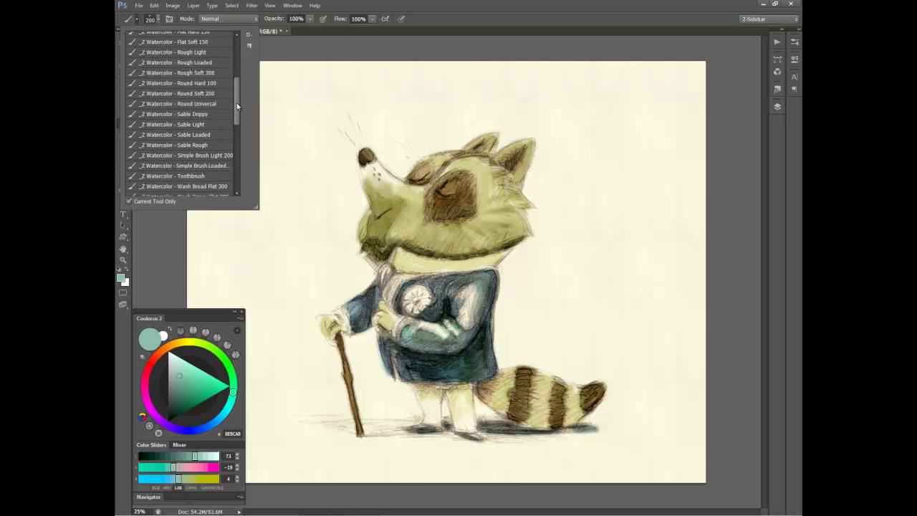
pyautogui.click(438, 322)
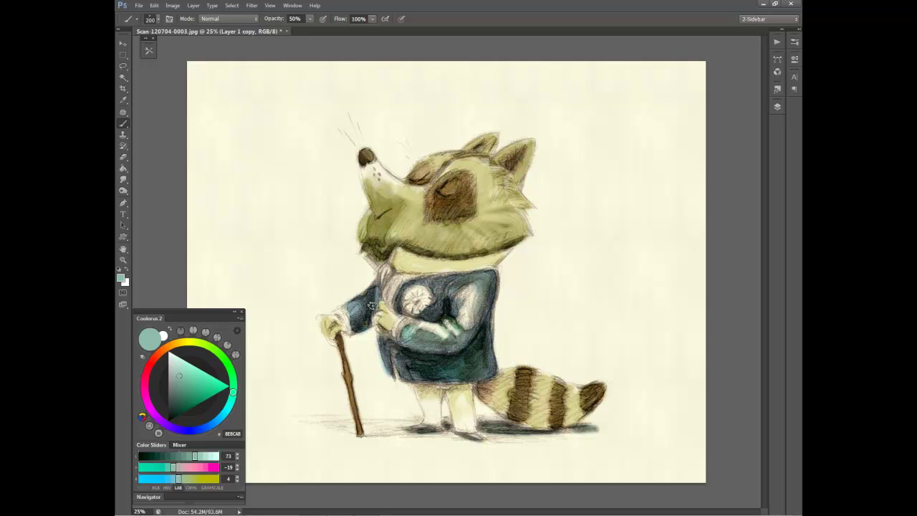
pyautogui.click(139, 22)
pyautogui.click(220, 148)
pyautogui.press('Return')
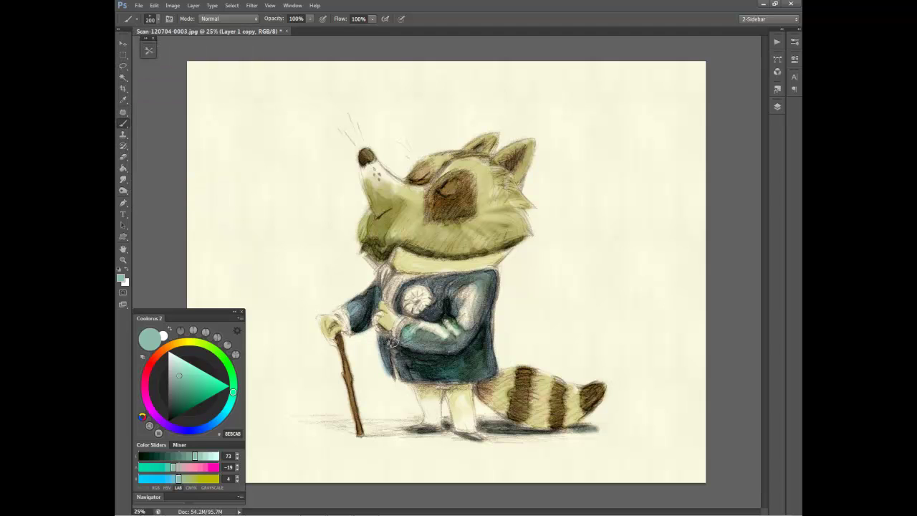
# Shade the jacket in darker teal, paint sampled beige on the legs, and duplicate the layer.
pyautogui.moveTo(393, 342)
pyautogui.mouseDown()
pyautogui.moveTo(401, 355)
pyautogui.moveTo(391, 346)
pyautogui.moveTo(421, 340)
pyautogui.moveTo(384, 352)
pyautogui.moveTo(414, 359)
pyautogui.mouseUp()
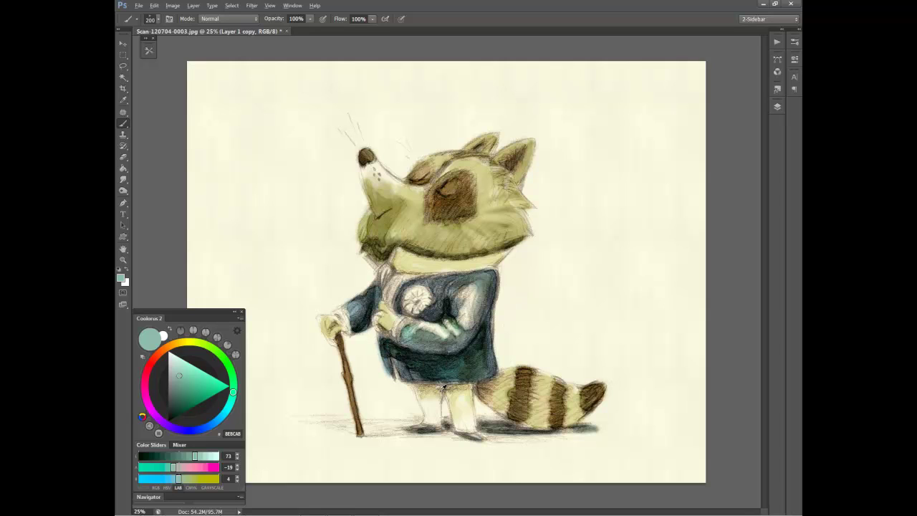
pyautogui.keyDown('alt'); pyautogui.click(423, 390); pyautogui.keyUp('alt')
pyautogui.moveTo(413, 387)
pyautogui.mouseDown()
pyautogui.moveTo(443, 393)
pyautogui.moveTo(430, 400)
pyautogui.moveTo(441, 387)
pyautogui.moveTo(469, 388)
pyautogui.moveTo(459, 397)
pyautogui.moveTo(449, 396)
pyautogui.moveTo(496, 387)
pyautogui.moveTo(480, 390)
pyautogui.moveTo(513, 396)
pyautogui.moveTo(512, 418)
pyautogui.moveTo(577, 411)
pyautogui.moveTo(548, 412)
pyautogui.moveTo(561, 427)
pyautogui.moveTo(563, 419)
pyautogui.mouseUp()
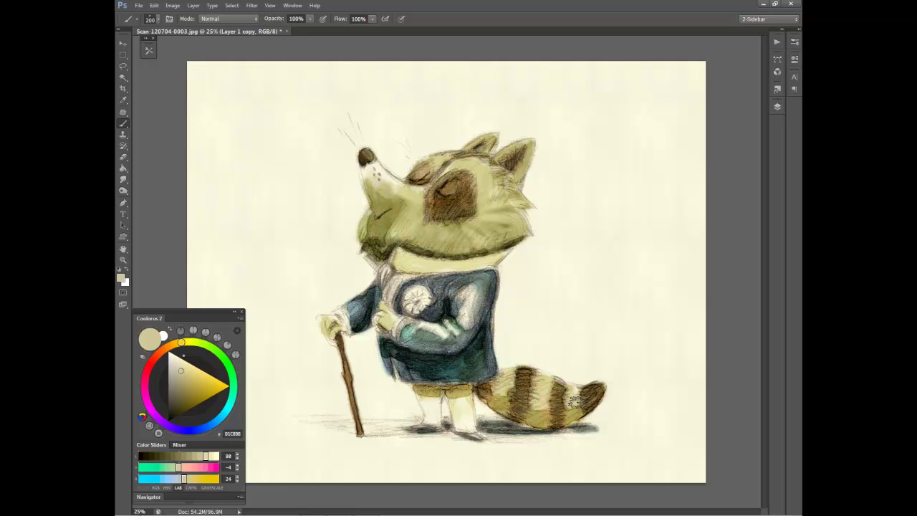
pyautogui.press('r')
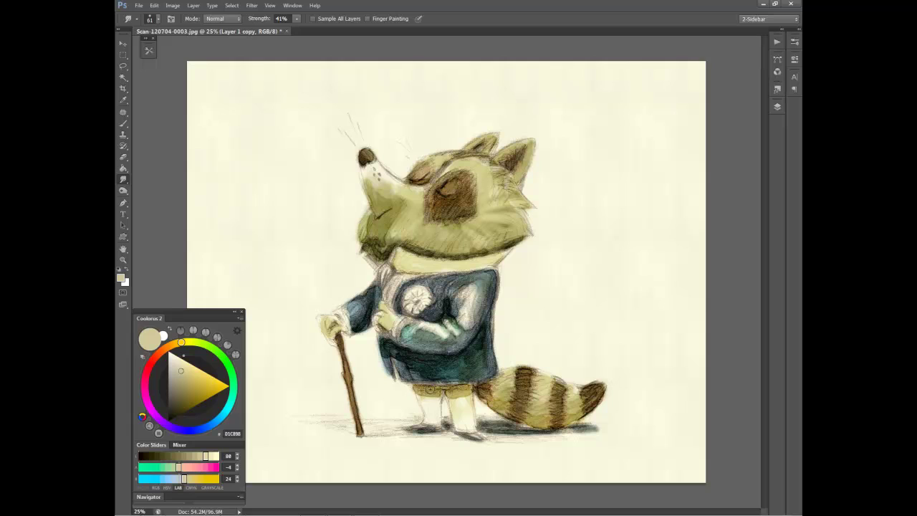
pyautogui.press('[')
pyautogui.press('[')
pyautogui.press('[')
pyautogui.press('b')
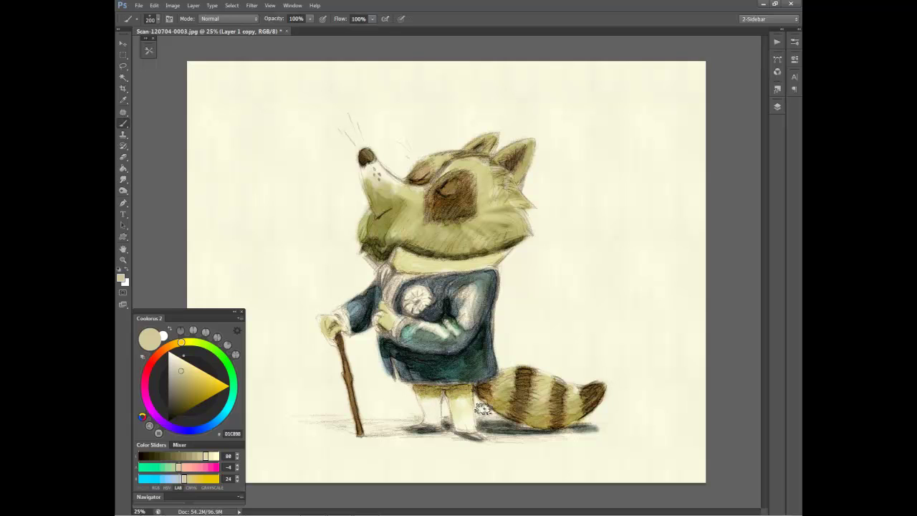
pyautogui.hotkey('ctrl', 'j')
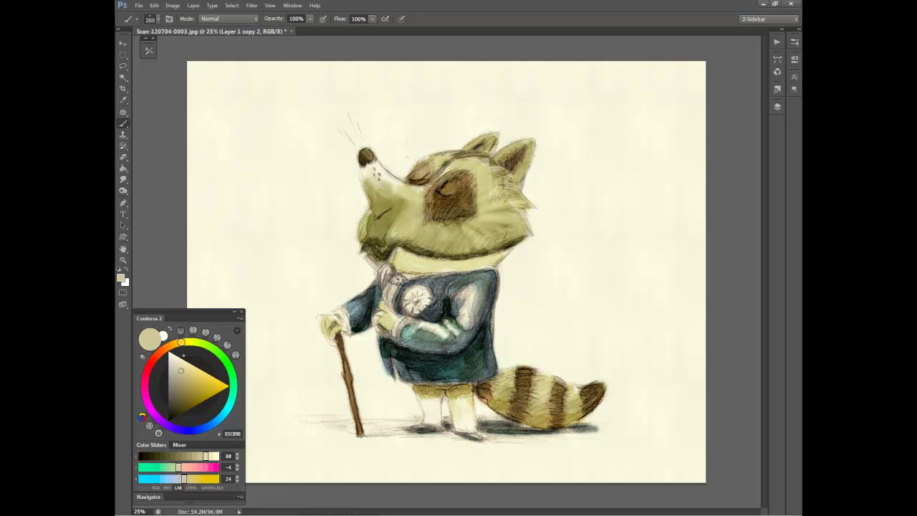
# Pick a pale pink in Coolorus and paint it onto the chest emblem.
pyautogui.moveTo(166, 348); pyautogui.dragTo(185, 372)
pyautogui.click(156, 356)
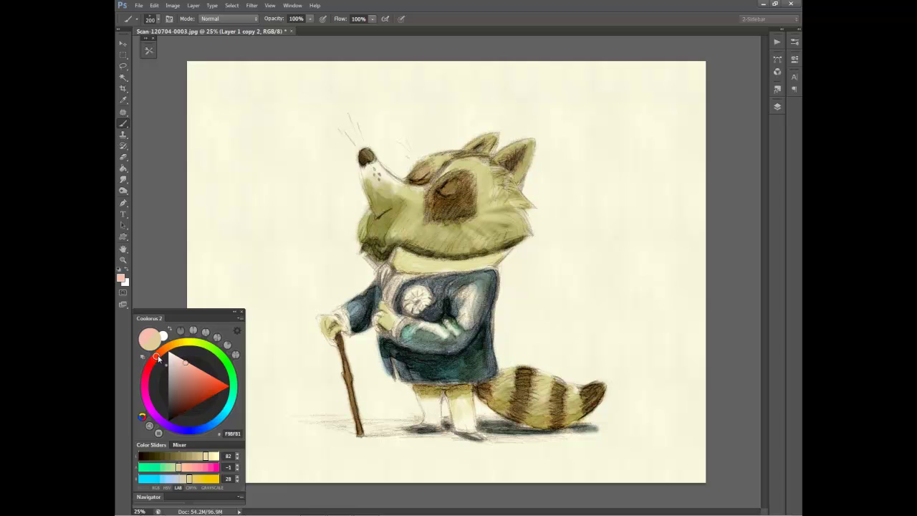
pyautogui.click(185, 362)
pyautogui.moveTo(414, 301); pyautogui.dragTo(419, 306)
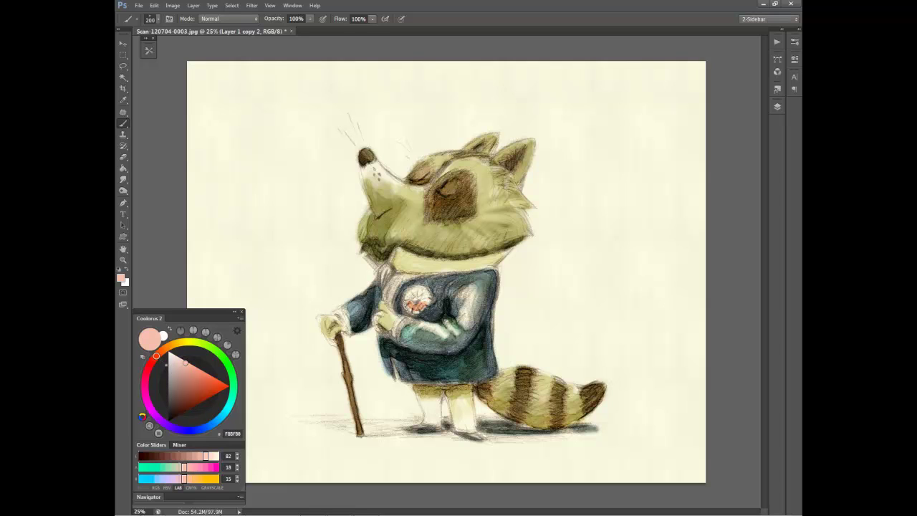
pyautogui.moveTo(414, 295); pyautogui.dragTo(424, 293)
# Sample the eye patch brown and darken and extend the eye patch.
pyautogui.keyDown('alt'); pyautogui.click(438, 200); pyautogui.keyUp('alt')
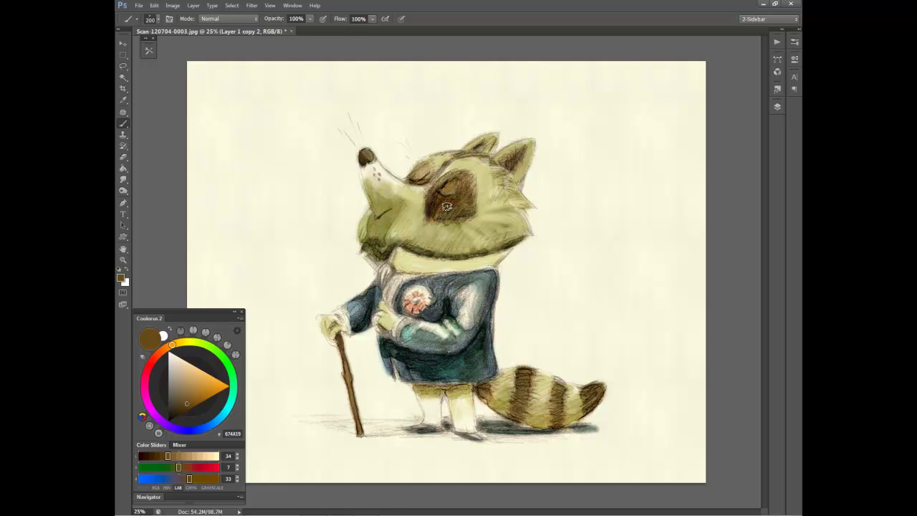
pyautogui.moveTo(447, 207); pyautogui.dragTo(453, 204)
pyautogui.moveTo(438, 219); pyautogui.dragTo(441, 218)
pyautogui.moveTo(428, 172); pyautogui.dragTo(419, 183)
# Paint shading along the tail's lower edge, then sample a tan from the tail.
pyautogui.press('e')
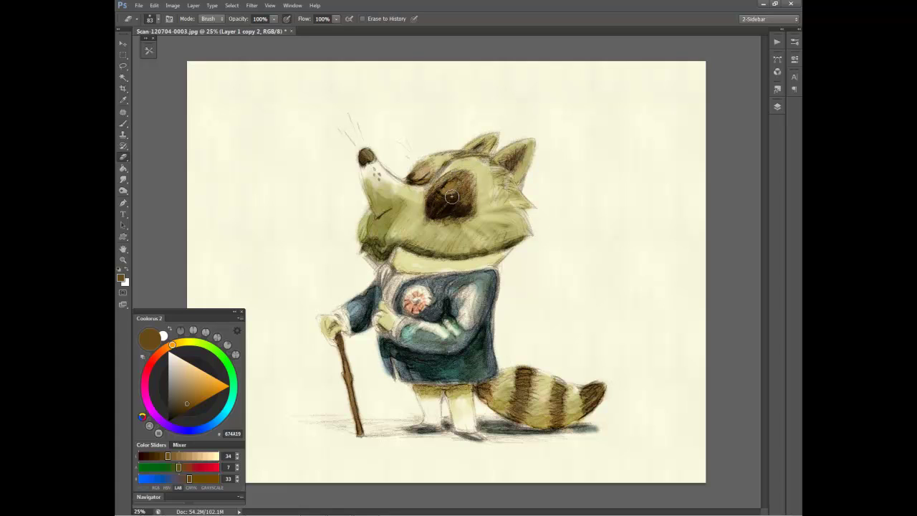
pyautogui.press('b')
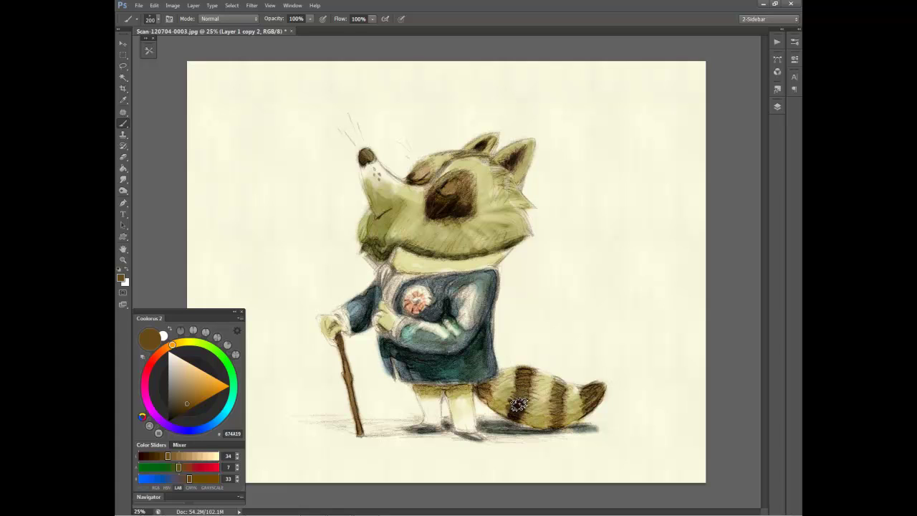
pyautogui.moveTo(515, 392); pyautogui.dragTo(566, 423)
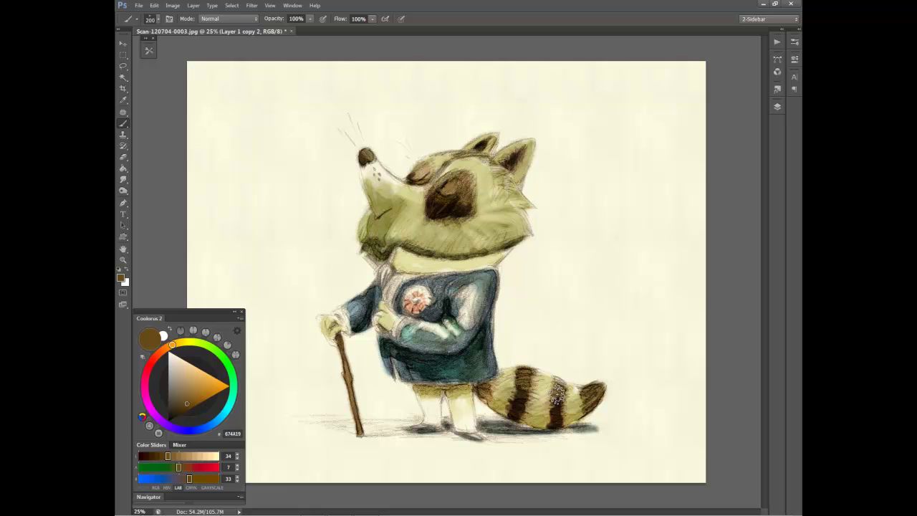
pyautogui.press('d')
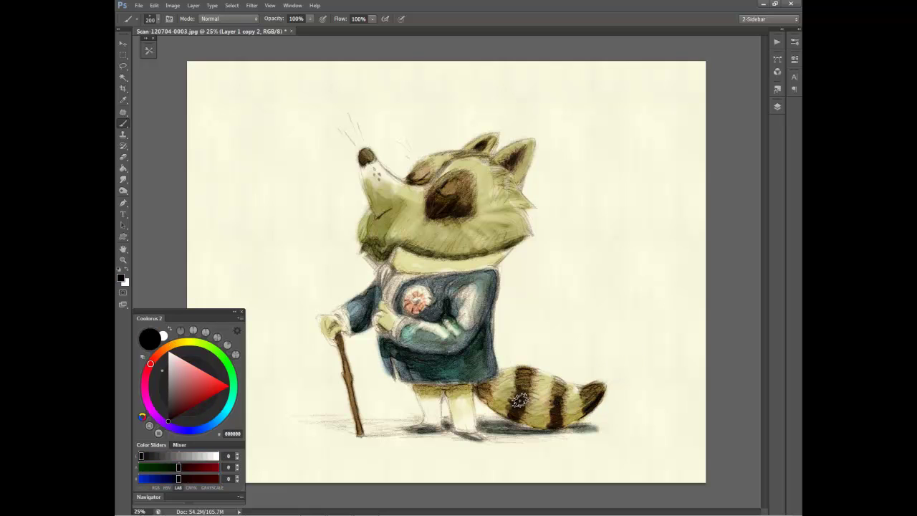
pyautogui.press('r')
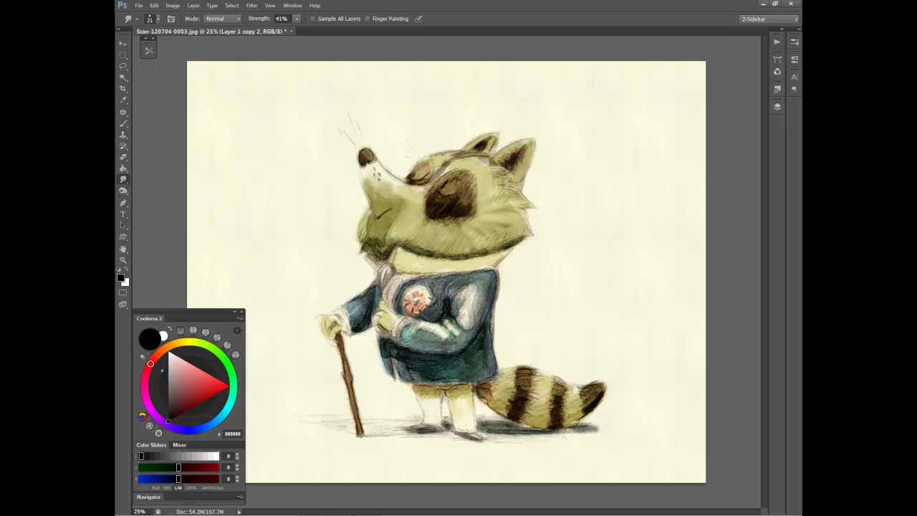
pyautogui.press('b')
pyautogui.keyDown('alt'); pyautogui.click(537, 412); pyautogui.keyUp('alt')
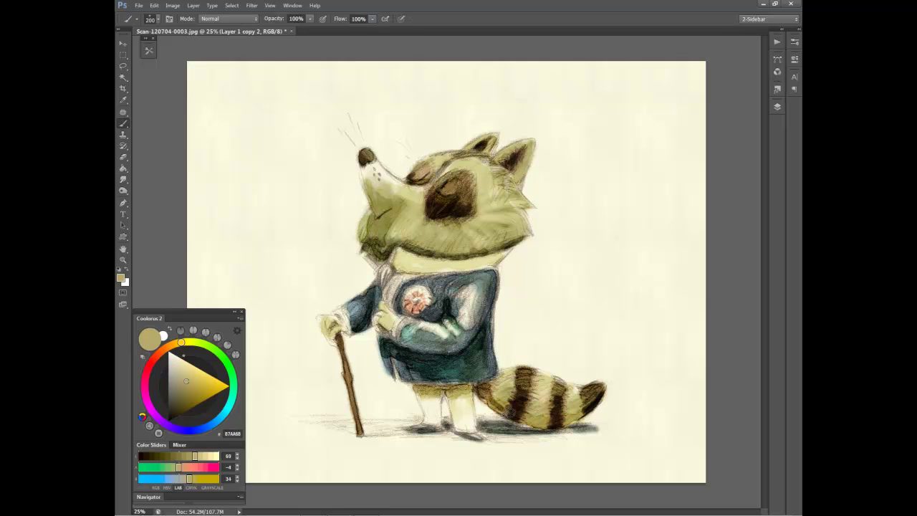
# Paint tan along the lower tail and smudge it in.
pyautogui.moveTo(498, 407)
pyautogui.mouseDown()
pyautogui.moveTo(534, 421)
pyautogui.moveTo(584, 410)
pyautogui.mouseUp()
pyautogui.press('r')
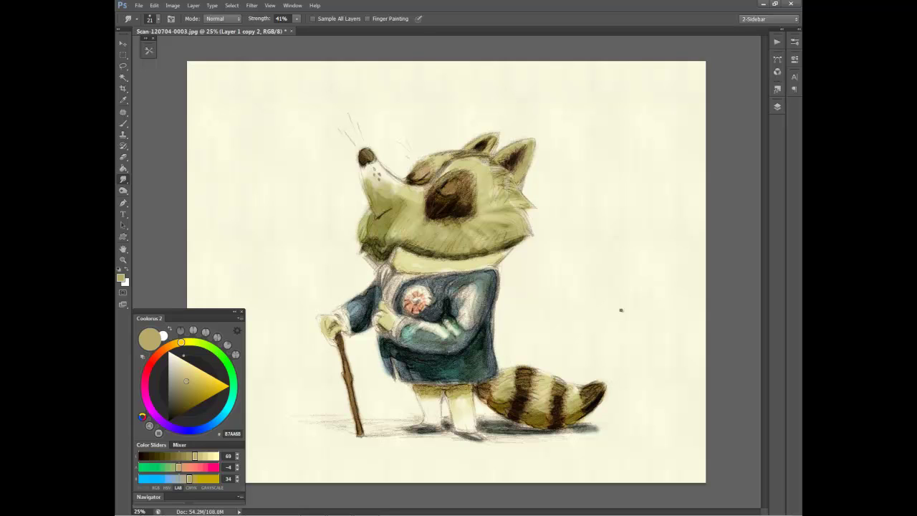
pyautogui.press('b')
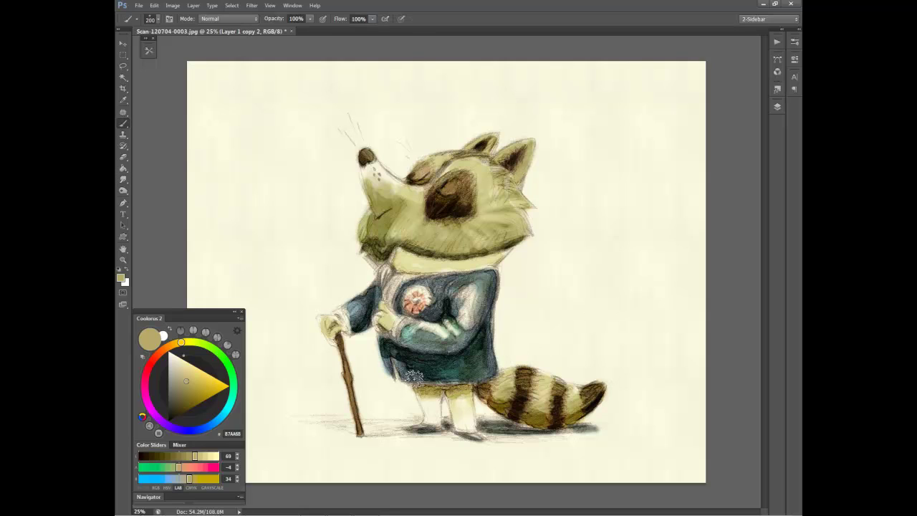
# Sample the coat's dark green, shade the coat bottom and upper coat, and highlight chest and arm.
pyautogui.keyDown('alt'); pyautogui.click(396, 360); pyautogui.keyUp('alt')
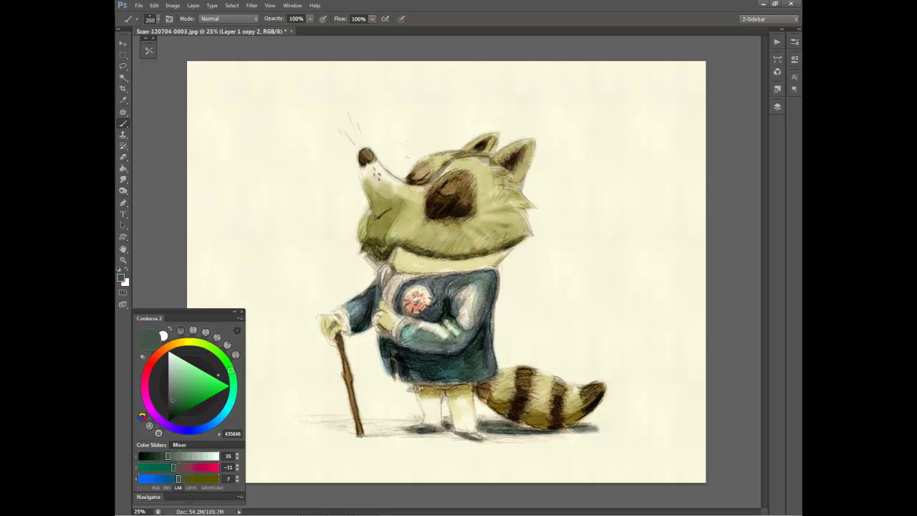
pyautogui.moveTo(407, 380)
pyautogui.mouseDown()
pyautogui.moveTo(468, 387)
pyautogui.moveTo(437, 369)
pyautogui.mouseUp()
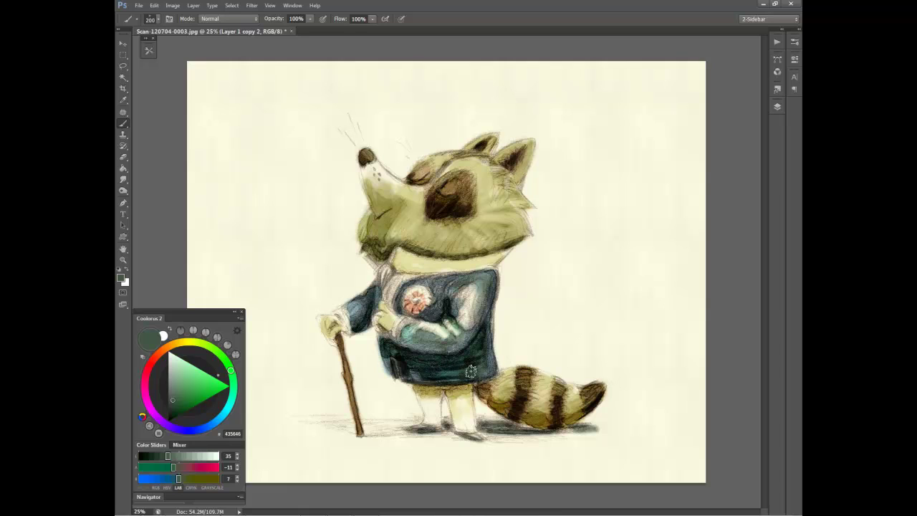
pyautogui.moveTo(468, 305); pyautogui.dragTo(435, 290)
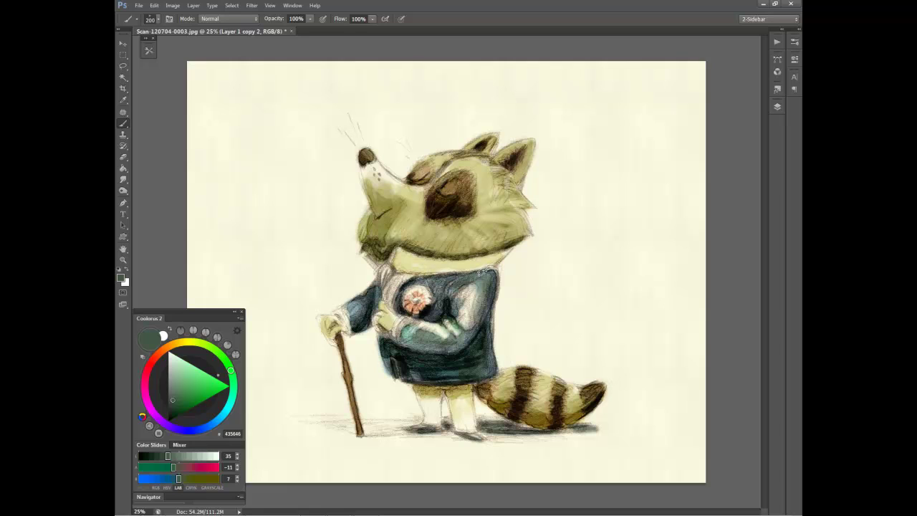
pyautogui.moveTo(439, 281); pyautogui.dragTo(504, 265)
# Enlarge the brush to 280, shade down along the cane, and darken the nose.
pyautogui.moveTo(414, 277); pyautogui.dragTo(430, 277)
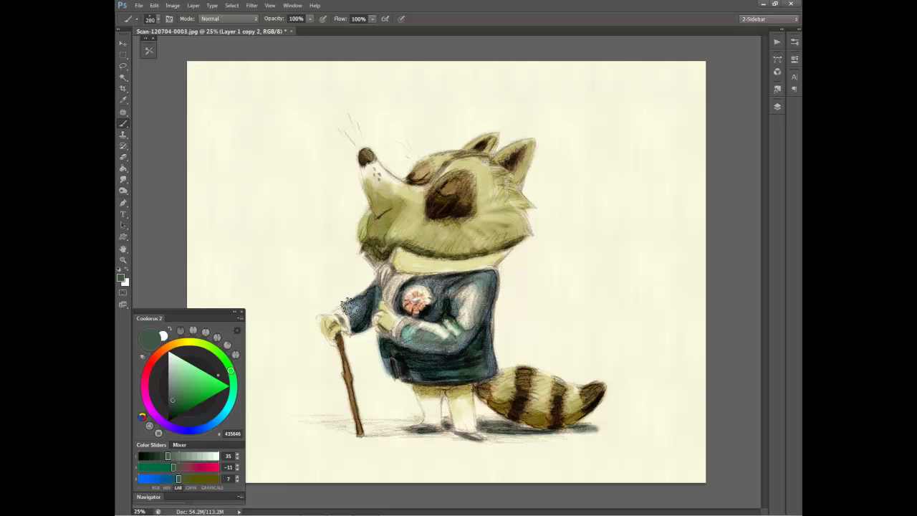
pyautogui.moveTo(341, 337); pyautogui.dragTo(346, 369)
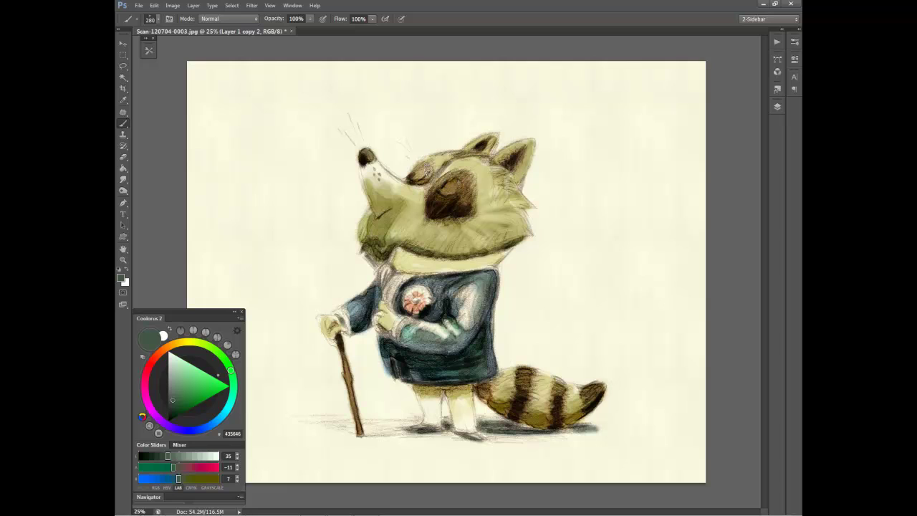
pyautogui.moveTo(360, 159); pyautogui.dragTo(363, 149)
# With the Watercolor Sable Light brush, darken the shadow beside the foot, then pick dark brown.
pyautogui.click(136, 18)
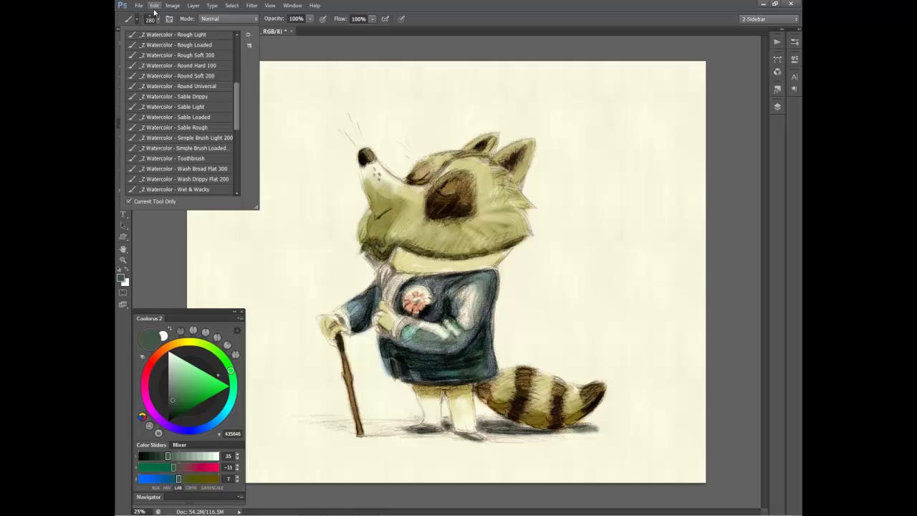
pyautogui.click(216, 107)
pyautogui.click(416, 427)
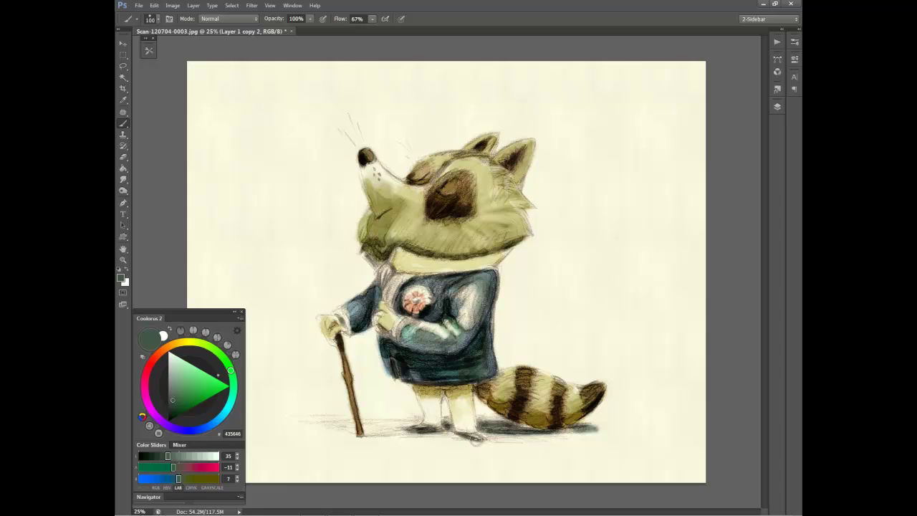
pyautogui.moveTo(487, 436); pyautogui.dragTo(472, 432)
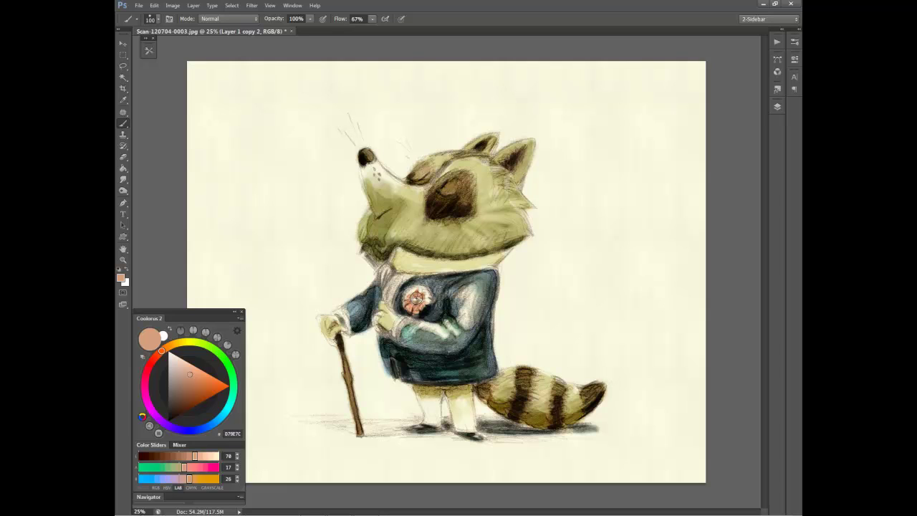
pyautogui.click(187, 400)
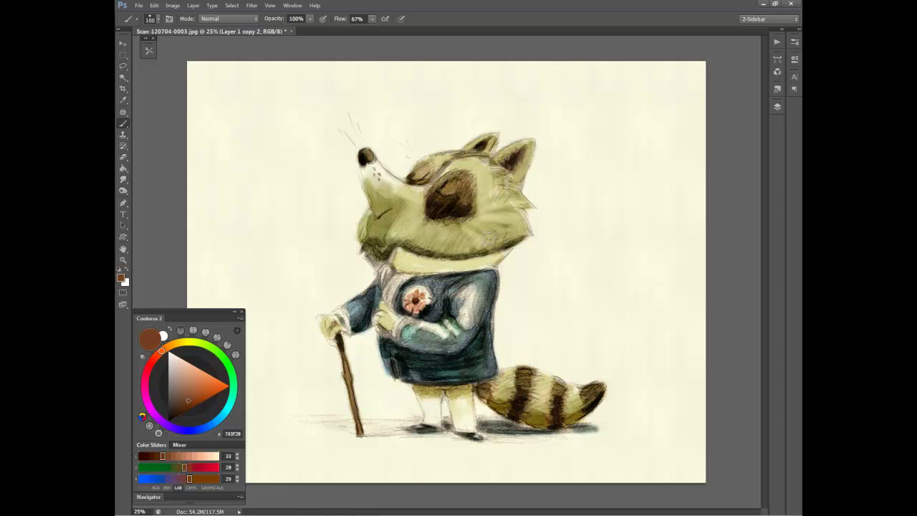
# Cover the forehead line with beige, redraw it darker, and add fur strokes on cheek and chin.
pyautogui.keyDown('alt'); pyautogui.click(453, 163); pyautogui.keyUp('alt')
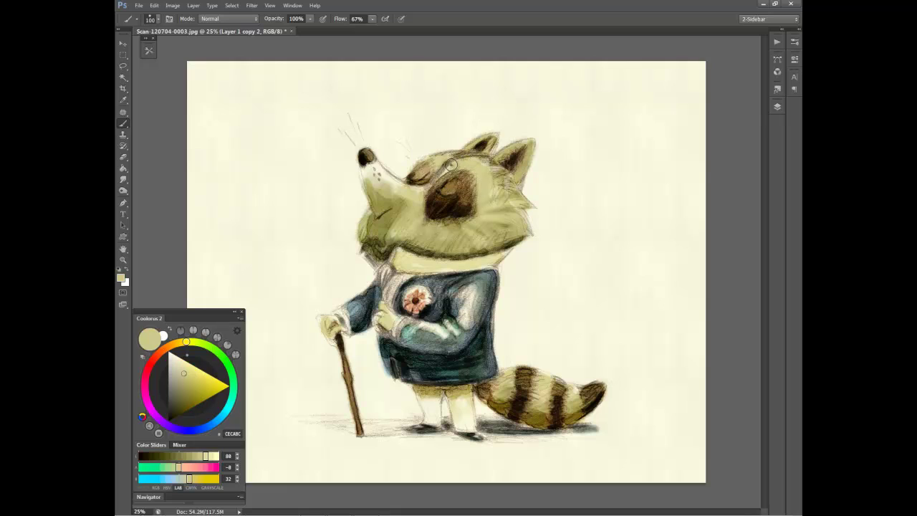
pyautogui.moveTo(444, 166); pyautogui.dragTo(496, 153)
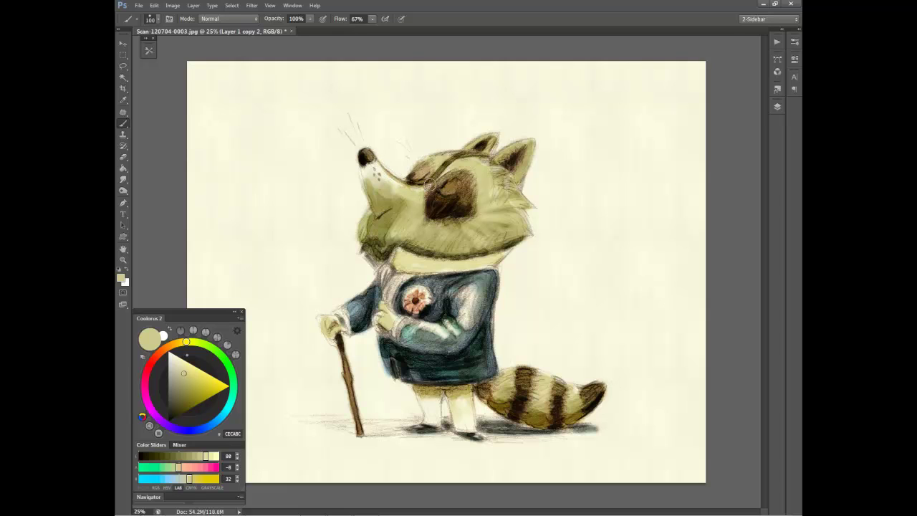
pyautogui.moveTo(462, 154); pyautogui.dragTo(458, 156)
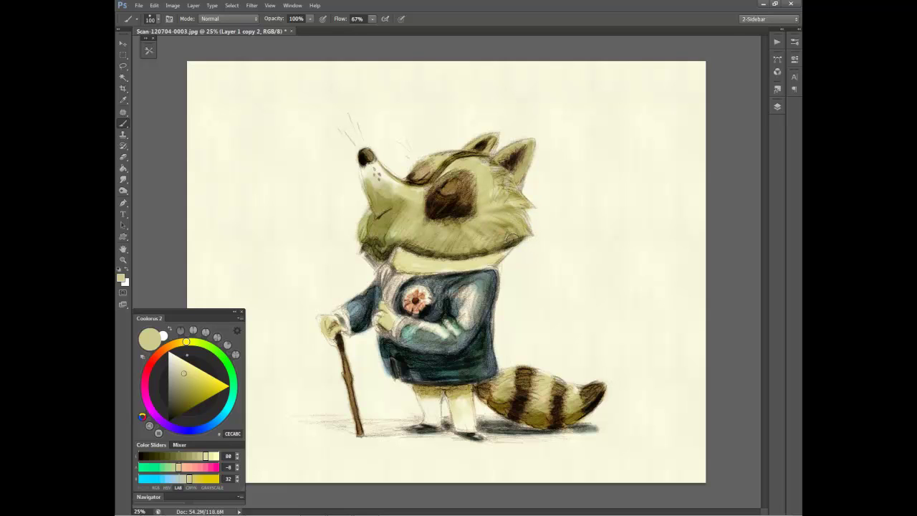
pyautogui.moveTo(507, 229); pyautogui.dragTo(530, 237)
pyautogui.moveTo(428, 249); pyautogui.dragTo(491, 218)
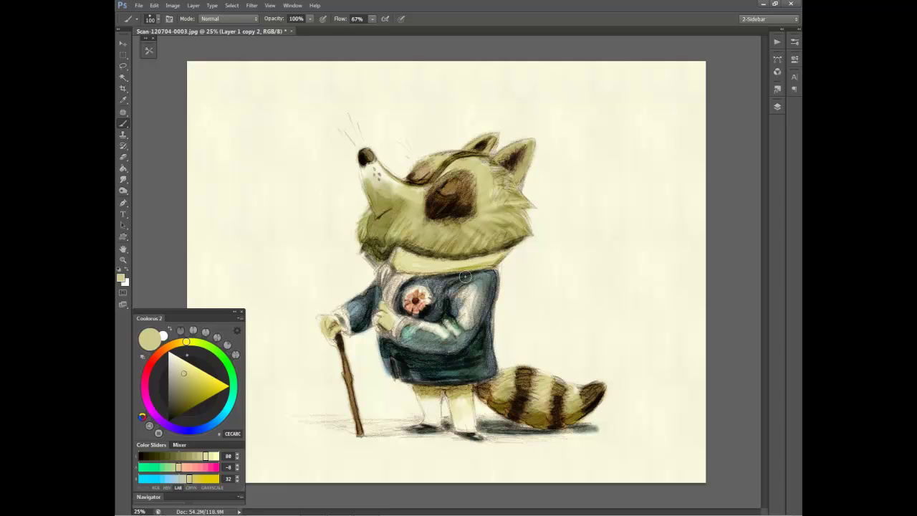
# Paint a pale green stroke on the sleeve and colour the collar under the chin tan.
pyautogui.keyDown('alt'); pyautogui.click(449, 326); pyautogui.keyUp('alt')
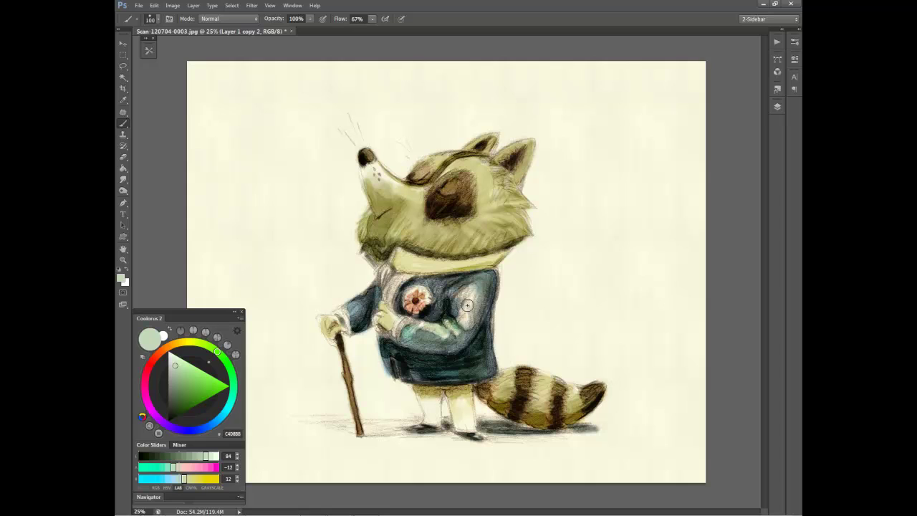
pyautogui.moveTo(473, 321); pyautogui.dragTo(475, 286)
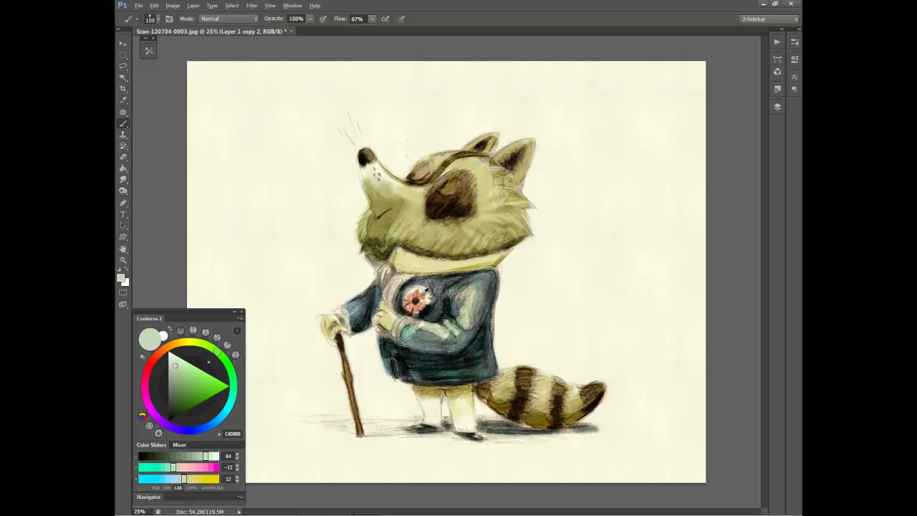
pyautogui.keyDown('alt'); pyautogui.click(426, 292); pyautogui.keyUp('alt')
pyautogui.moveTo(385, 275)
pyautogui.mouseDown()
pyautogui.moveTo(394, 294)
pyautogui.moveTo(410, 275)
pyautogui.moveTo(391, 302)
pyautogui.moveTo(390, 276)
pyautogui.moveTo(387, 309)
pyautogui.moveTo(414, 275)
pyautogui.moveTo(384, 265)
pyautogui.moveTo(411, 278)
pyautogui.mouseUp()
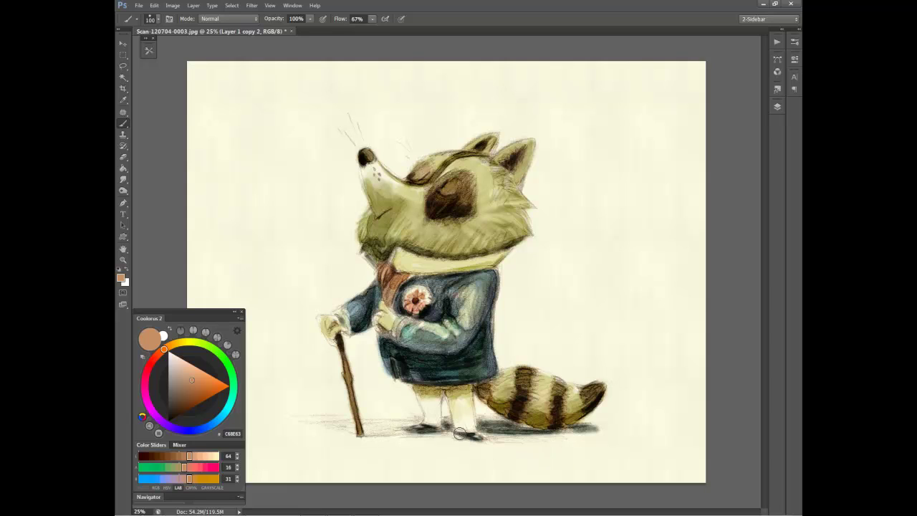
# Sample the grey-olive shadow and darken the ground shadow under the tail.
pyautogui.keyDown('alt'); pyautogui.click(498, 428); pyautogui.keyUp('alt')
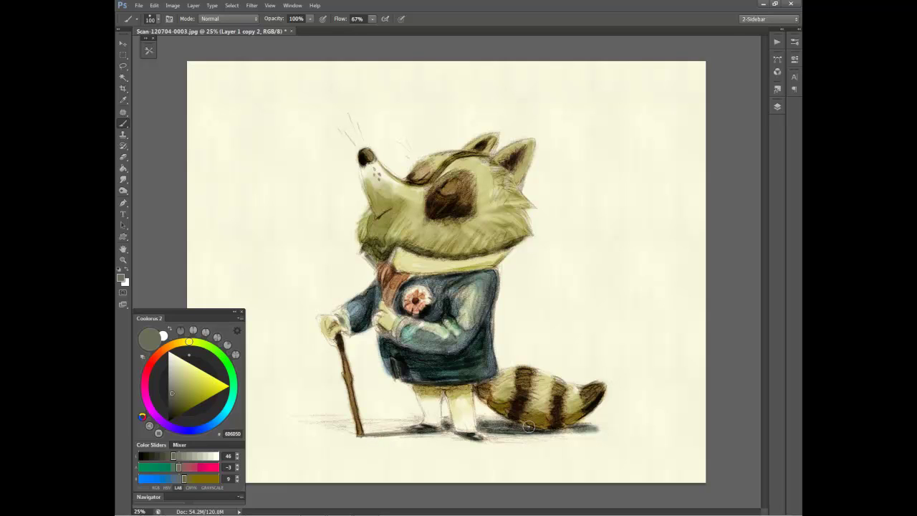
pyautogui.moveTo(533, 426)
pyautogui.mouseDown()
pyautogui.moveTo(484, 428)
pyautogui.moveTo(569, 431)
pyautogui.mouseUp()
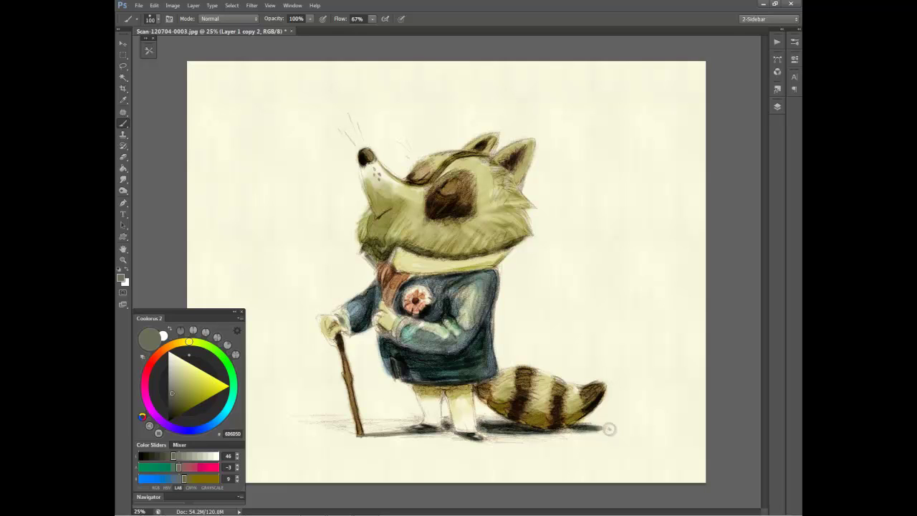
pyautogui.moveTo(587, 432); pyautogui.dragTo(606, 420)
# Repaint the eye patch in a lighter brown, then sample pale yellow from the neck fur.
pyautogui.keyDown('alt'); pyautogui.click(431, 192); pyautogui.keyUp('alt')
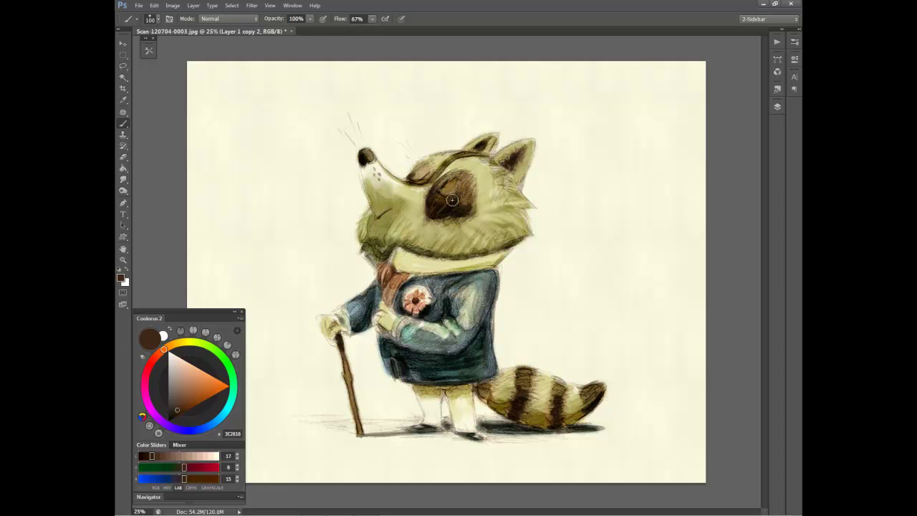
pyautogui.click(187, 382)
pyautogui.moveTo(427, 198)
pyautogui.mouseDown()
pyautogui.moveTo(463, 204)
pyautogui.moveTo(468, 214)
pyautogui.mouseUp()
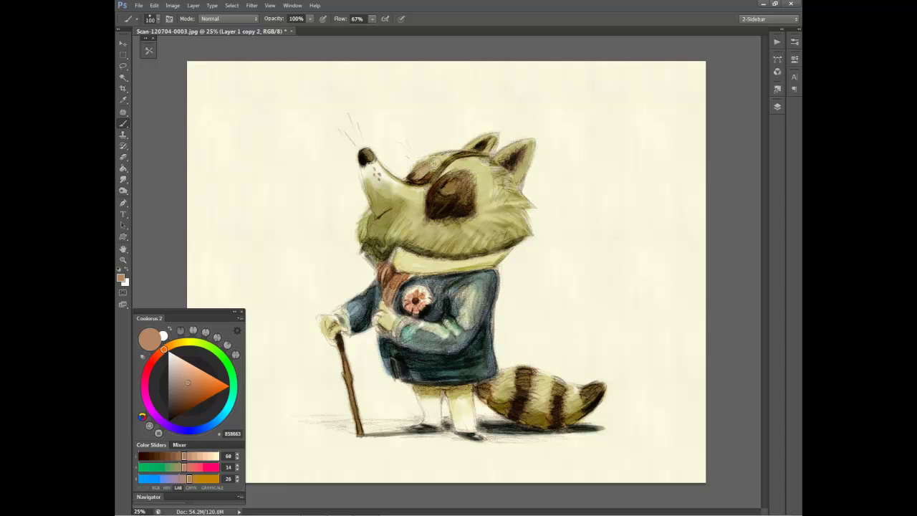
pyautogui.moveTo(429, 179); pyautogui.dragTo(449, 158)
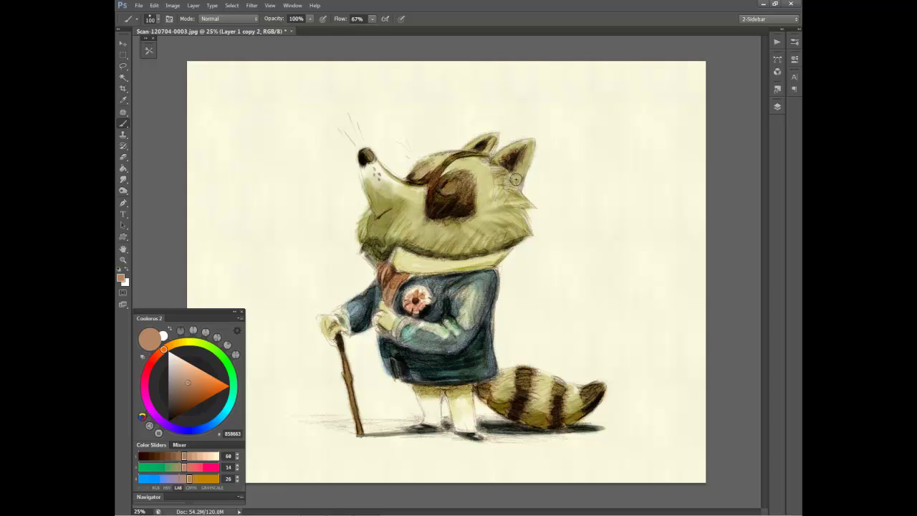
pyautogui.keyDown('alt'); pyautogui.click(366, 259); pyautogui.keyUp('alt')
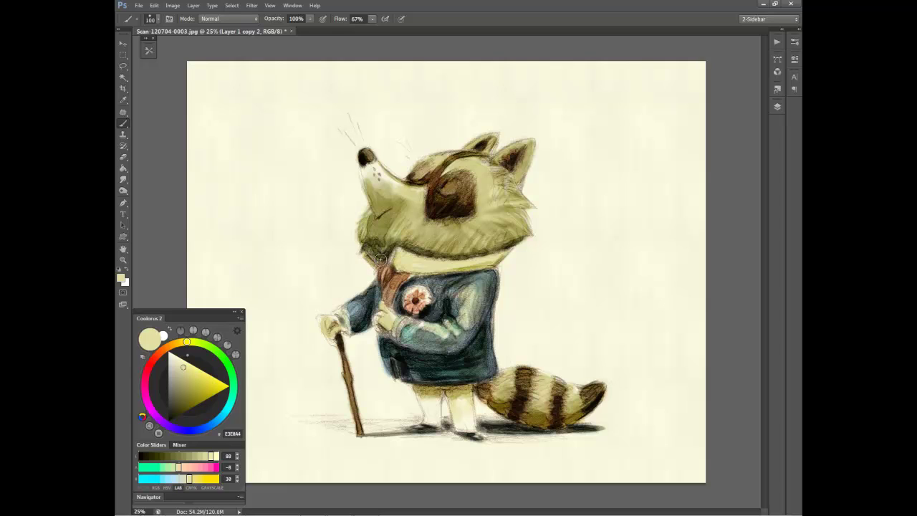
# Sample the jacket's green-grey and repaint the collar band under the chin.
pyautogui.keyDown('alt'); pyautogui.click(477, 286); pyautogui.keyUp('alt')
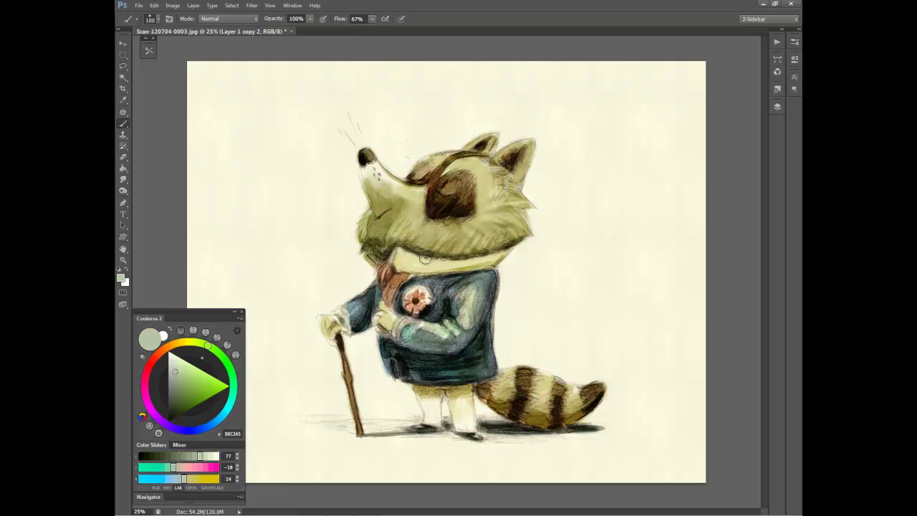
pyautogui.moveTo(404, 266)
pyautogui.mouseDown()
pyautogui.moveTo(402, 254)
pyautogui.moveTo(447, 261)
pyautogui.moveTo(406, 267)
pyautogui.moveTo(496, 259)
pyautogui.mouseUp()
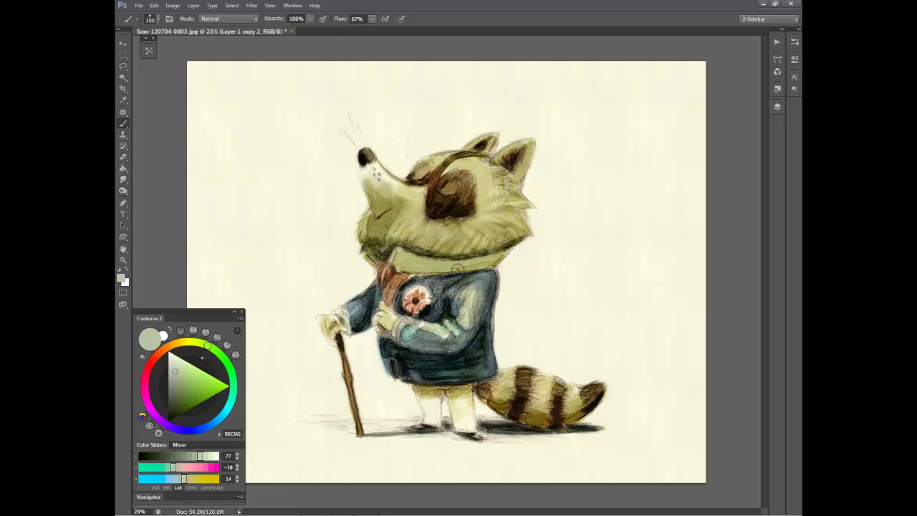
pyautogui.moveTo(391, 258)
pyautogui.mouseDown()
pyautogui.moveTo(399, 269)
pyautogui.moveTo(430, 271)
pyautogui.moveTo(470, 263)
pyautogui.mouseUp()
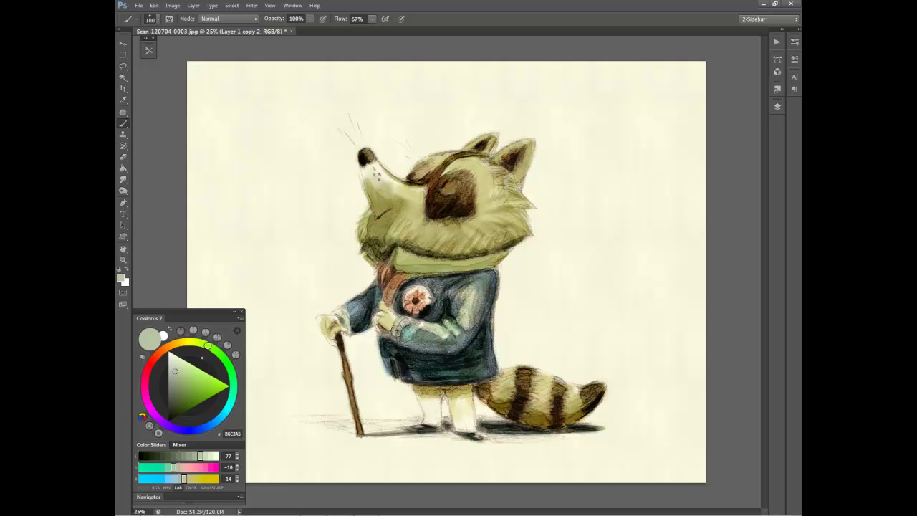
# Pick teal and paint it over the sleeve, chest and the jacket's right side.
pyautogui.keyDown('alt'); pyautogui.click(410, 329); pyautogui.keyUp('alt')
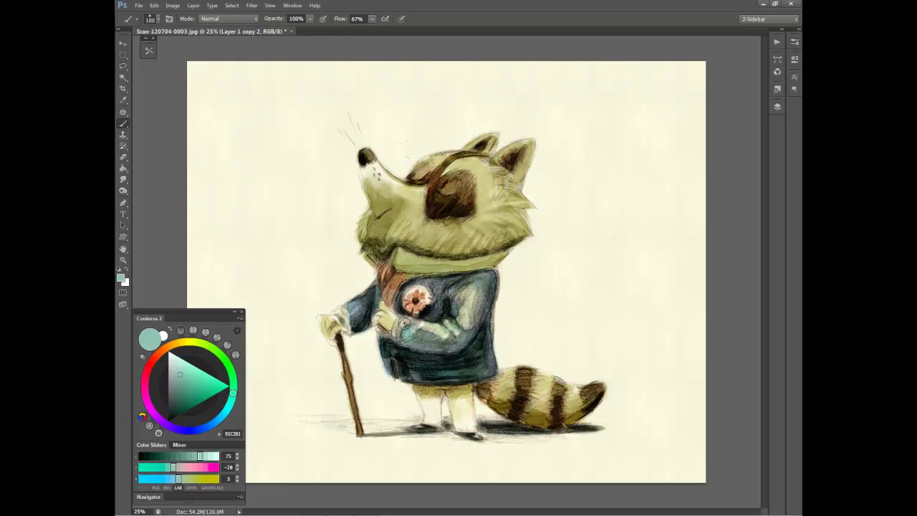
pyautogui.moveTo(406, 332)
pyautogui.mouseDown()
pyautogui.moveTo(435, 347)
pyautogui.moveTo(462, 342)
pyautogui.moveTo(489, 292)
pyautogui.moveTo(473, 328)
pyautogui.mouseUp()
pyautogui.moveTo(484, 291)
pyautogui.mouseDown()
pyautogui.moveTo(475, 334)
pyautogui.moveTo(487, 343)
pyautogui.moveTo(461, 358)
pyautogui.mouseUp()
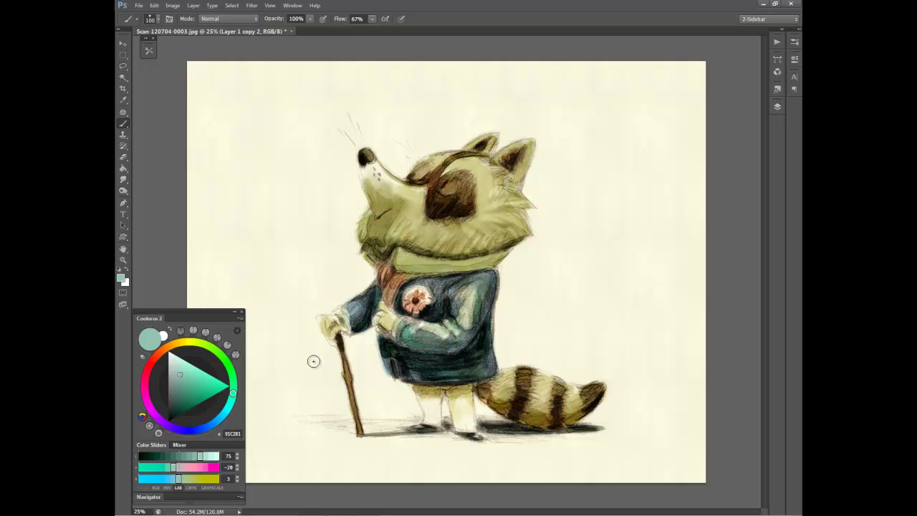
# Add Layer 2 on top and apply the Paper Texture layer style to it.
pyautogui.click(778, 107)
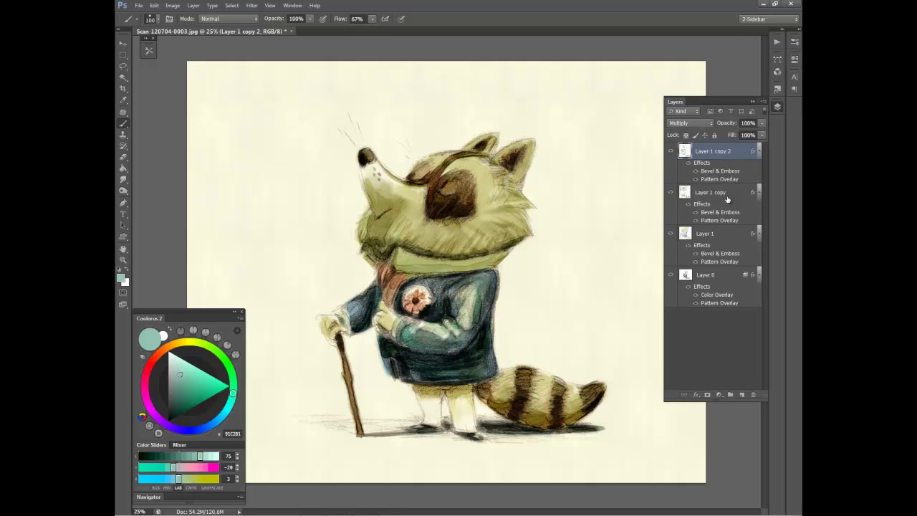
pyautogui.click(741, 395)
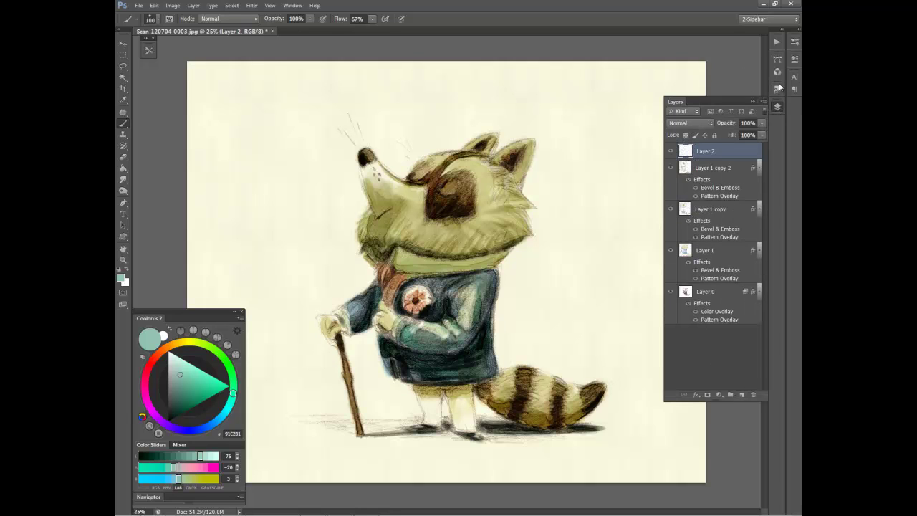
pyautogui.click(777, 88)
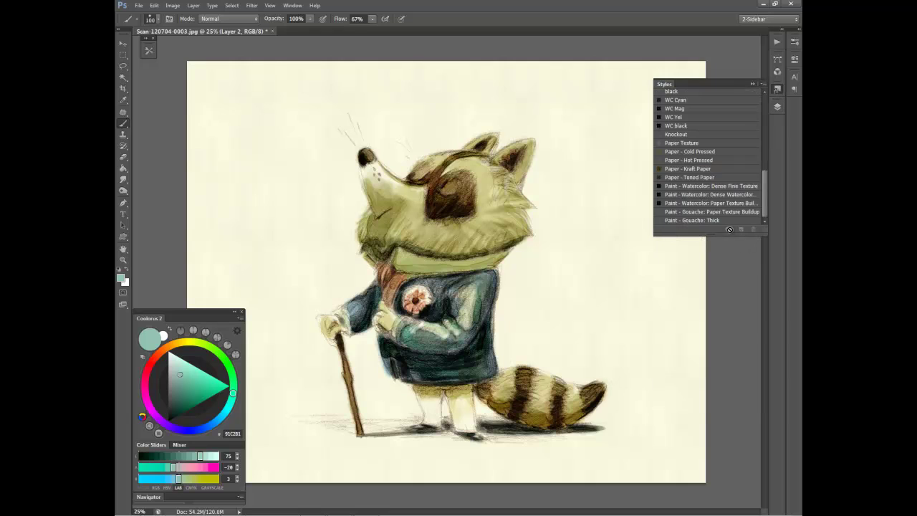
pyautogui.click(778, 107)
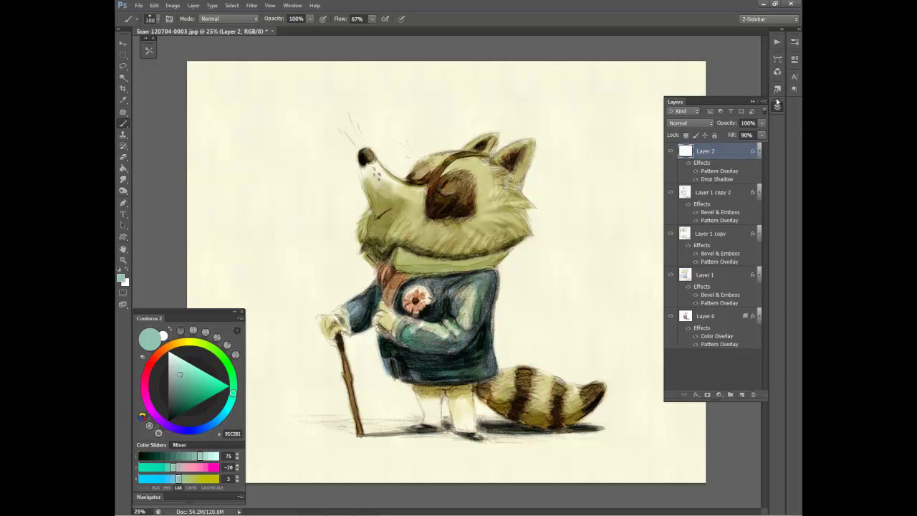
pyautogui.click(777, 104)
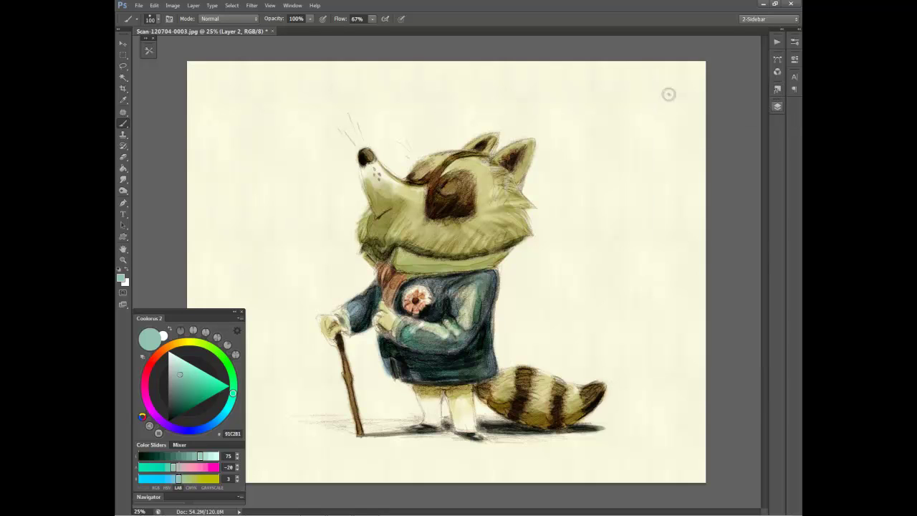
# Select the Gouache Fine Smooth Liner brush preset.
pyautogui.click(158, 22)
pyautogui.click(136, 22)
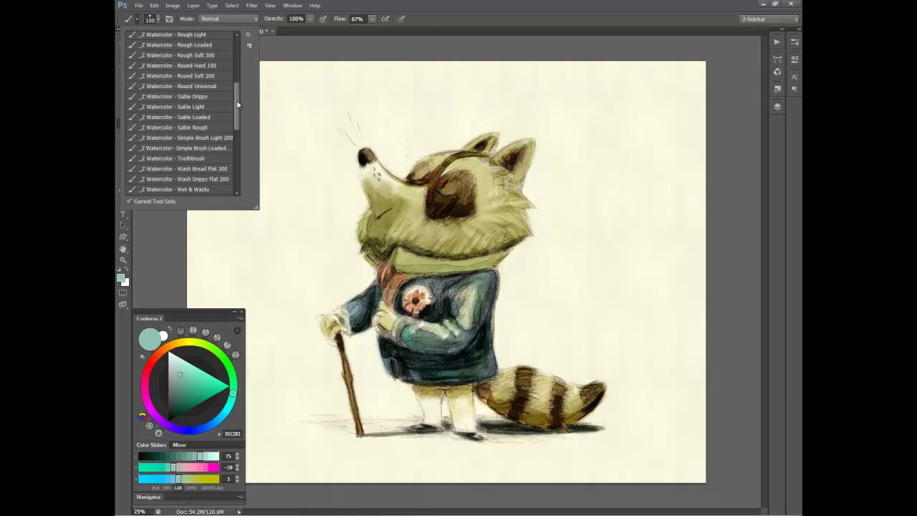
pyautogui.moveTo(240, 106); pyautogui.dragTo(240, 53)
pyautogui.click(189, 68)
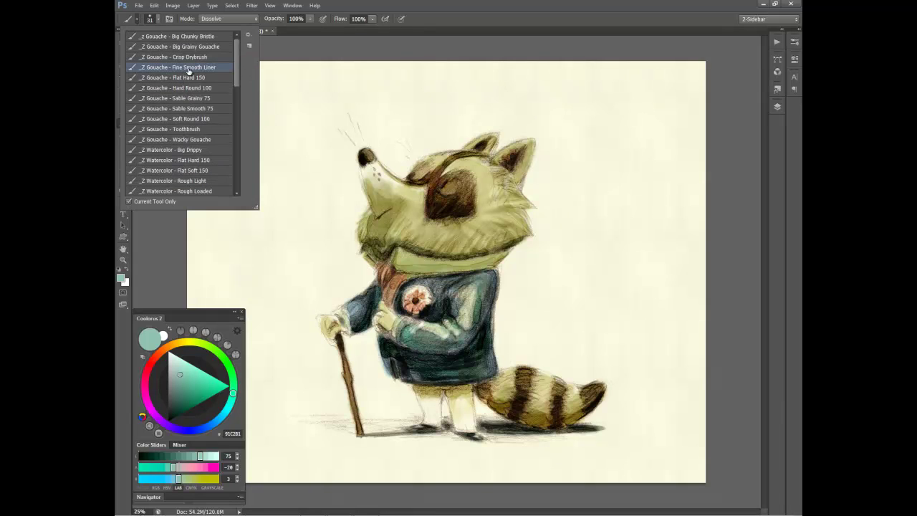
pyautogui.click(480, 50)
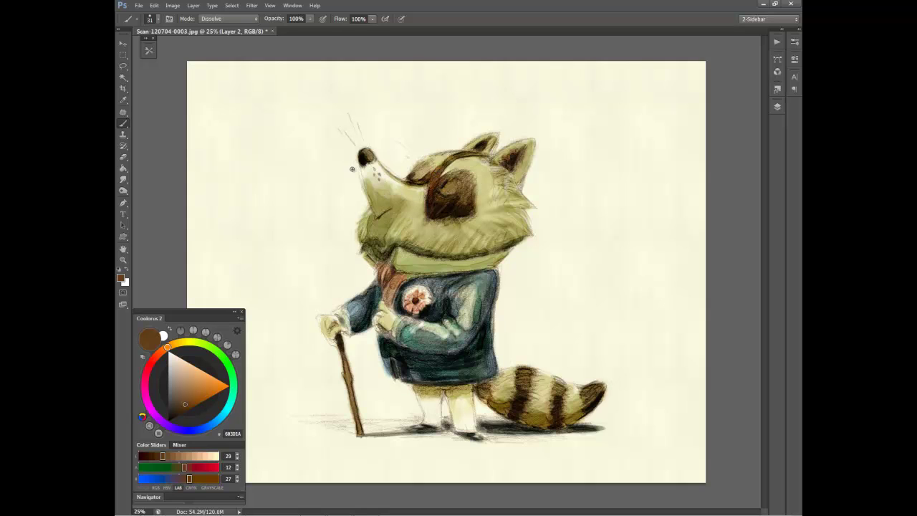
# Paint thin curved dark whiskers from the raccoon's nose, redoing one misplaced stroke.
pyautogui.moveTo(308, 144); pyautogui.dragTo(355, 165)
pyautogui.hotkey('ctrl', 'z')
pyautogui.moveTo(316, 134); pyautogui.dragTo(358, 164)
pyautogui.moveTo(336, 123); pyautogui.dragTo(375, 169)
# Sample brown and light cream colours from around the snout.
pyautogui.keyDown('alt'); pyautogui.click(393, 165); pyautogui.keyUp('alt')
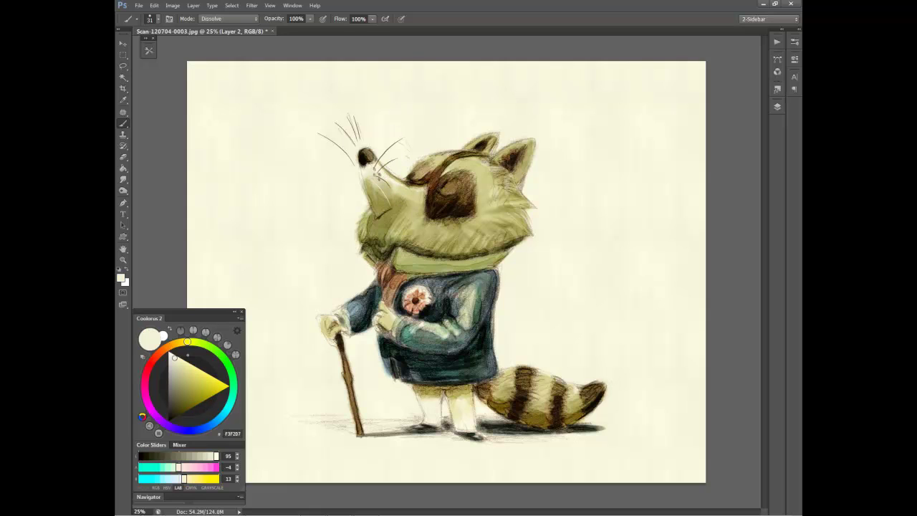
pyautogui.keyDown('alt'); pyautogui.click(366, 153); pyautogui.keyUp('alt')
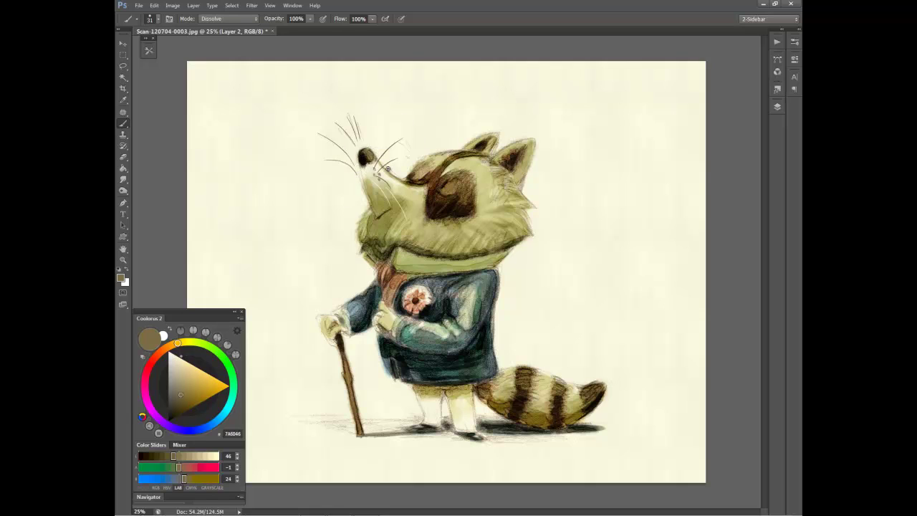
pyautogui.keyDown('alt'); pyautogui.click(389, 180); pyautogui.keyUp('alt')
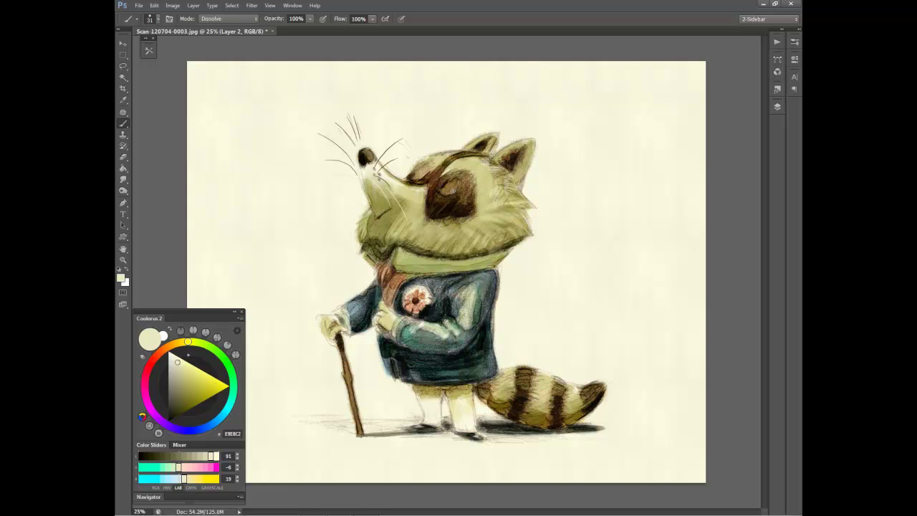
pyautogui.keyDown('alt'); pyautogui.click(396, 177); pyautogui.keyUp('alt')
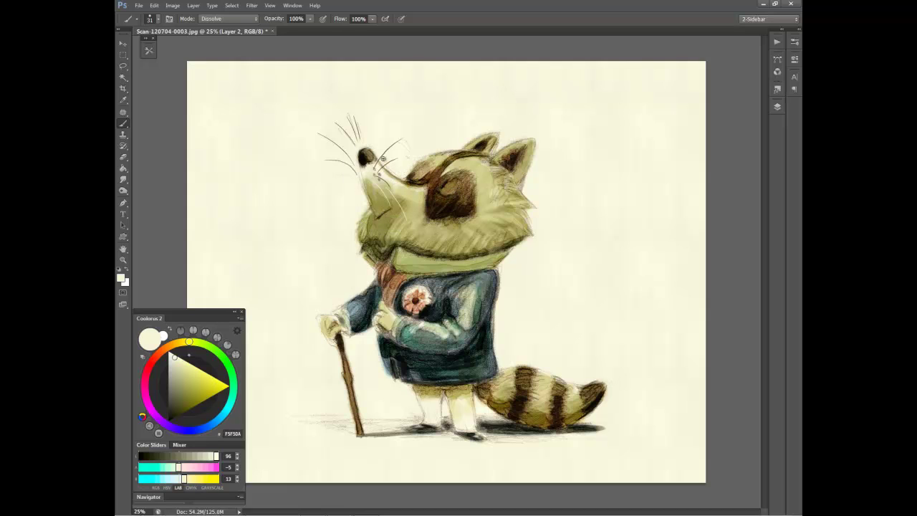
pyautogui.click(158, 20)
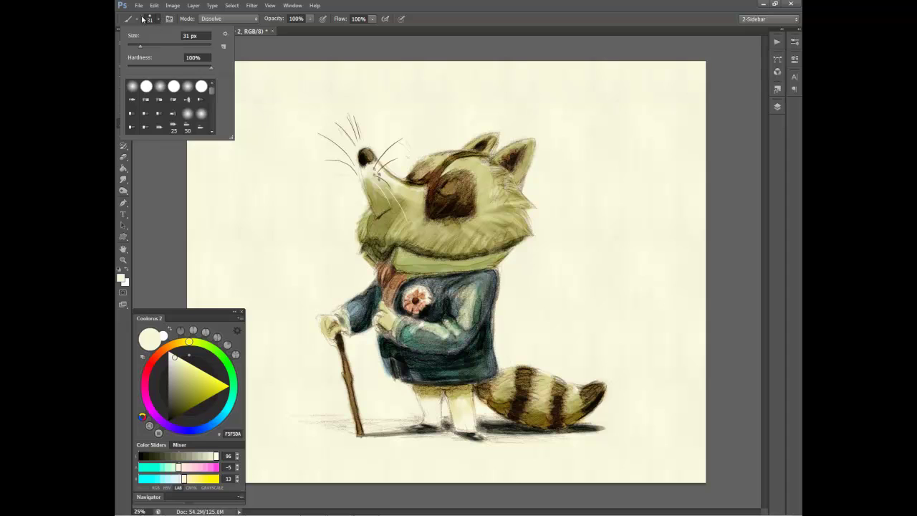
# Switch to the Gouache - Sable Smooth 75 brush preset.
pyautogui.click(139, 19)
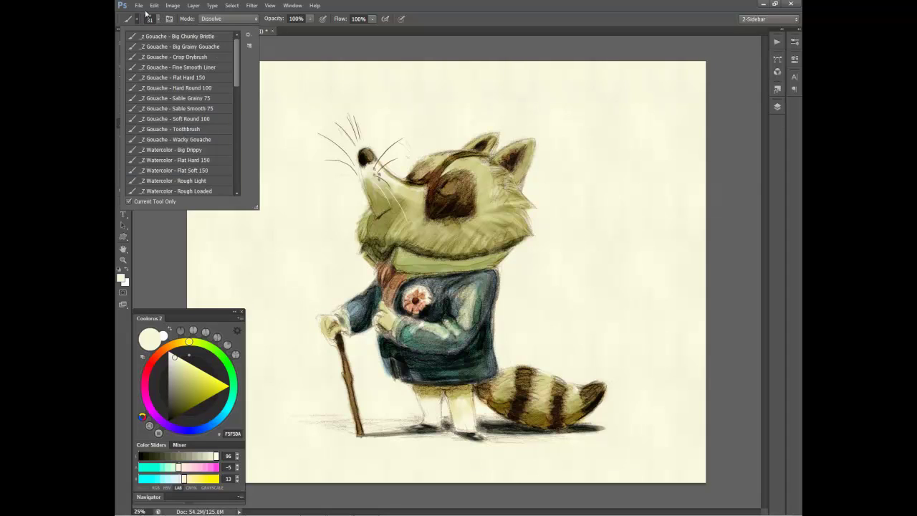
pyautogui.click(214, 108)
pyautogui.click(366, 153)
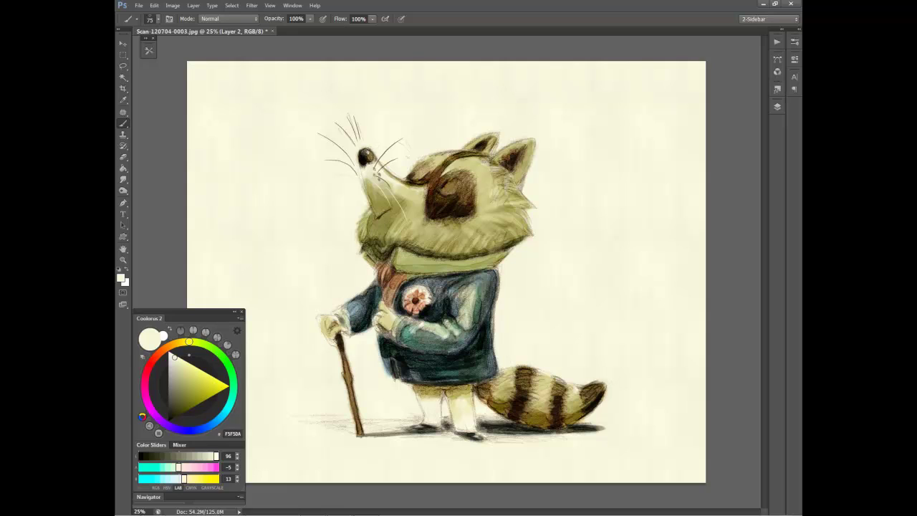
# Deepen the eye patch shading with sampled dark browns and near-black, erasing and repainting as needed.
pyautogui.keyDown('alt'); pyautogui.click(439, 191); pyautogui.keyUp('alt')
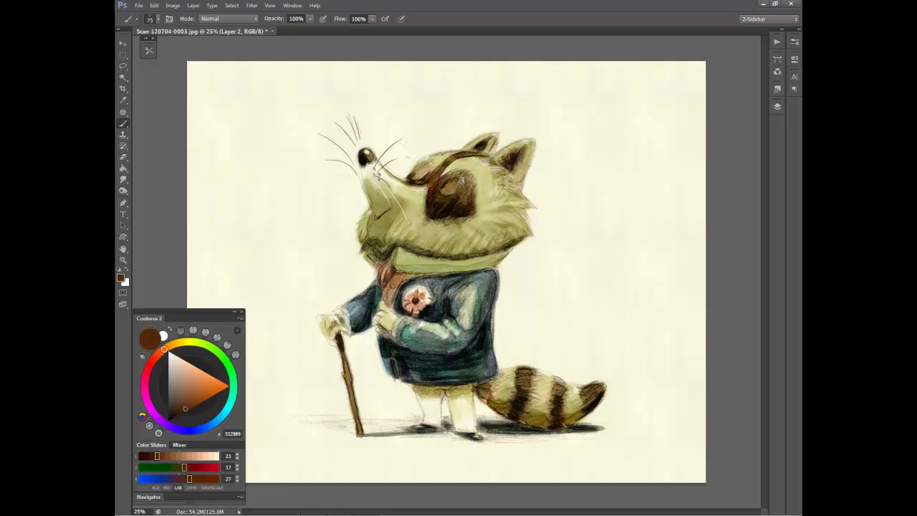
pyautogui.keyDown('alt'); pyautogui.click(443, 192); pyautogui.keyUp('alt')
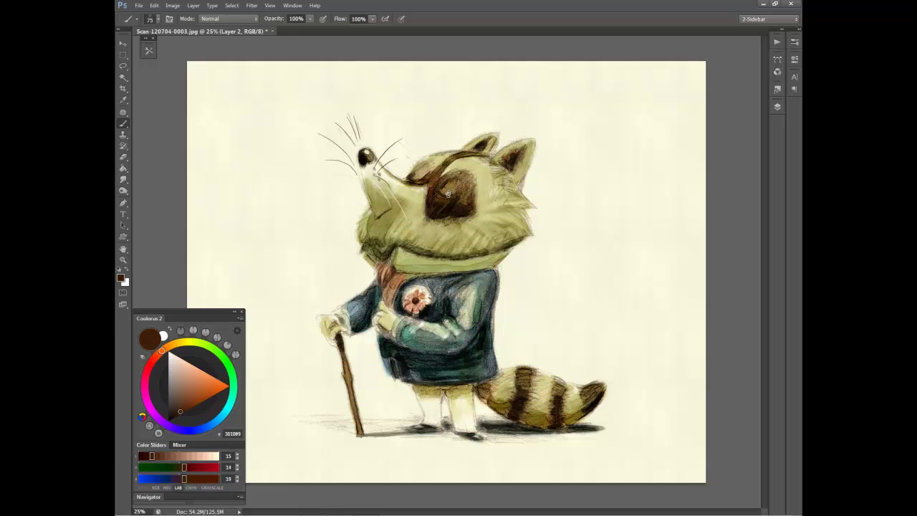
pyautogui.click(174, 419)
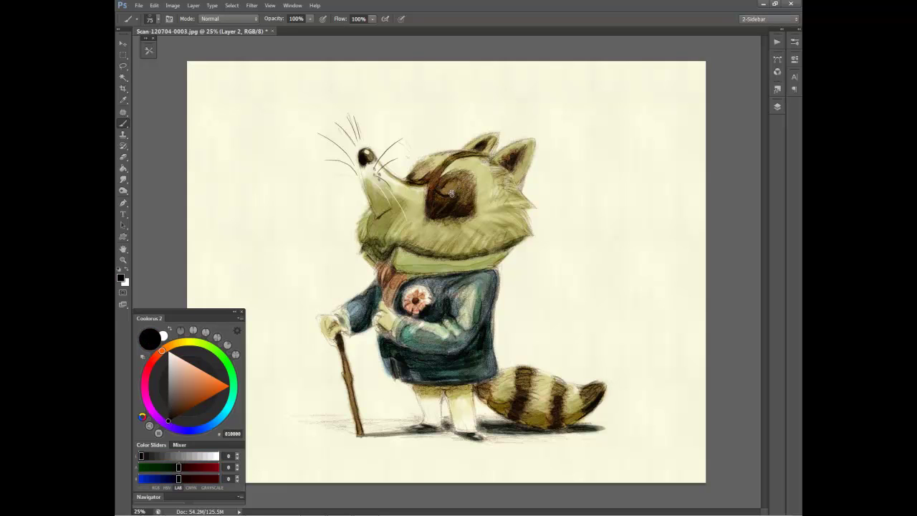
pyautogui.press('e')
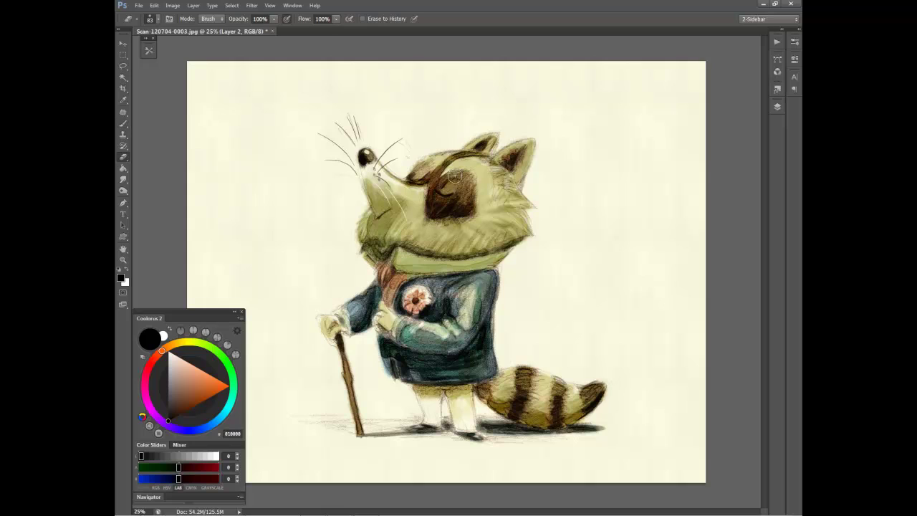
pyautogui.press('b')
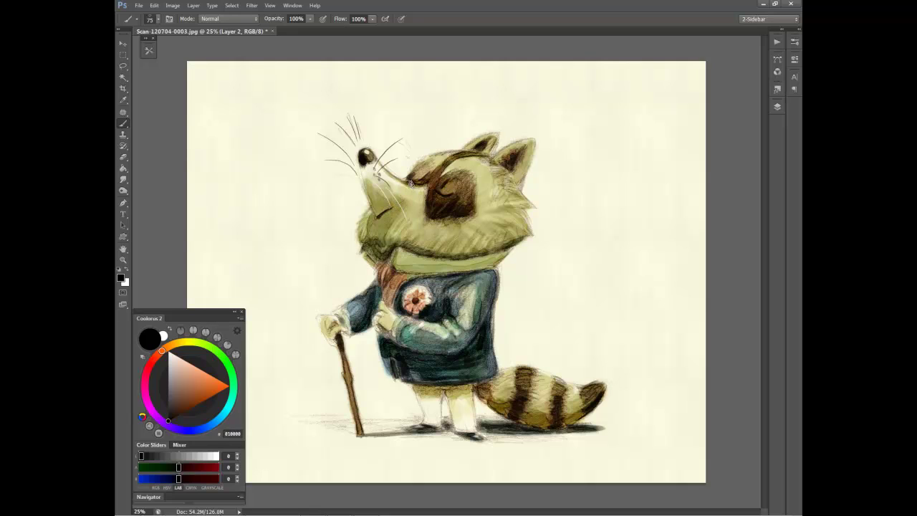
# Shade the raccoon's head fur with olive tones sampled from the painting.
pyautogui.keyDown('alt'); pyautogui.click(511, 200); pyautogui.keyUp('alt')
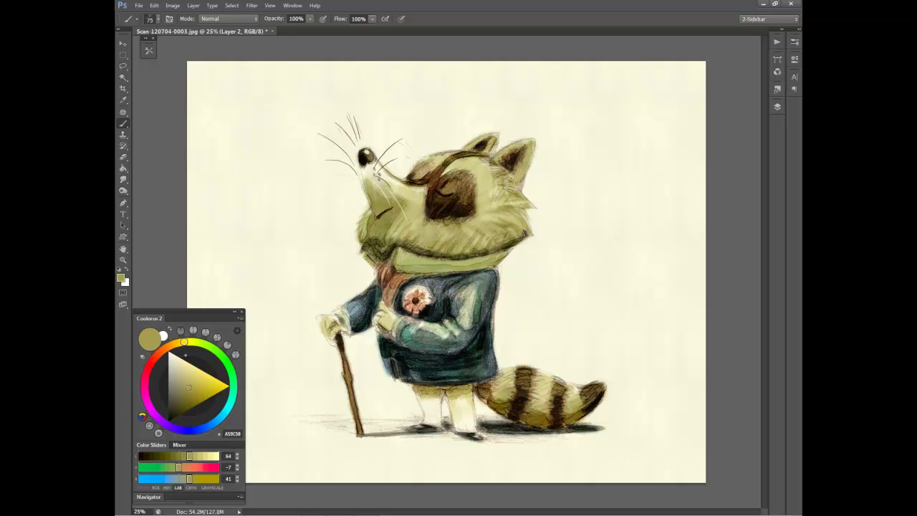
pyautogui.keyDown('alt'); pyautogui.click(515, 223); pyautogui.keyUp('alt')
pyautogui.keyDown('alt'); pyautogui.click(517, 237); pyautogui.keyUp('alt')
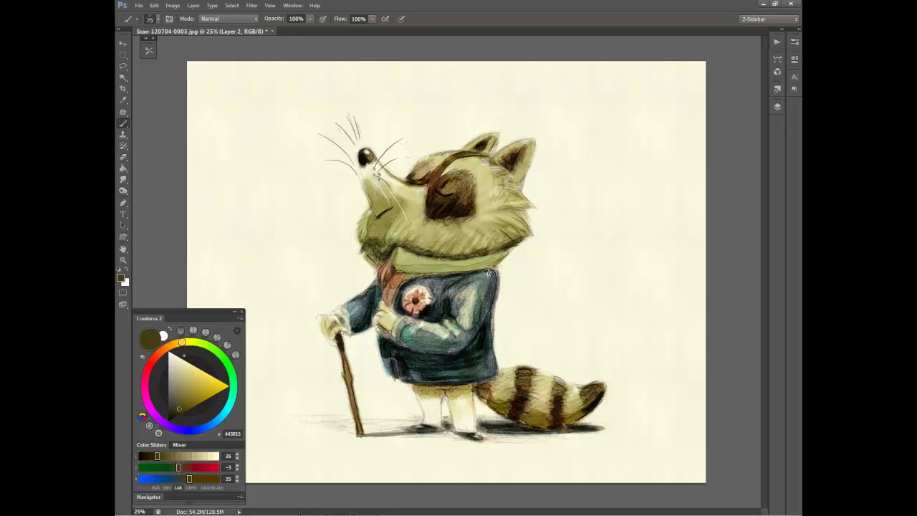
pyautogui.keyDown('alt'); pyautogui.click(369, 214); pyautogui.keyUp('alt')
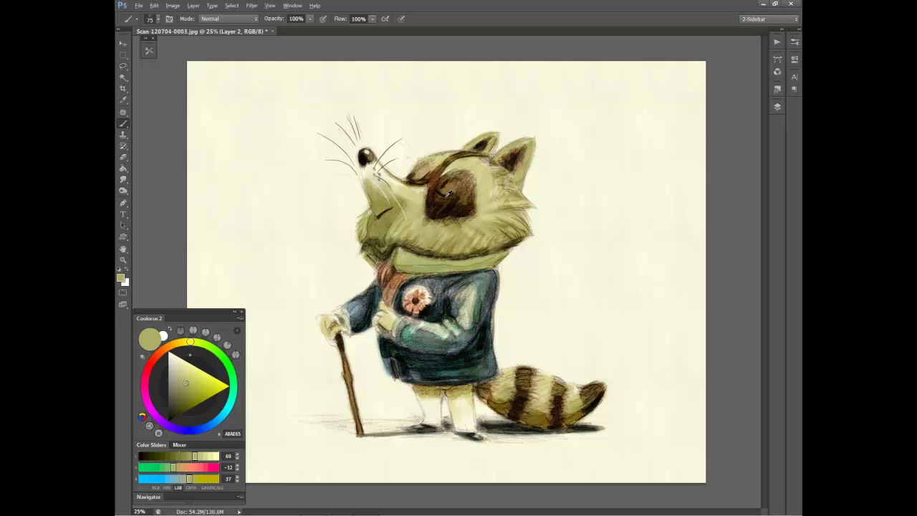
# Sign the painting in near-black brown at the bottom right below the tail.
pyautogui.keyDown('alt'); pyautogui.click(486, 151); pyautogui.keyUp('alt')
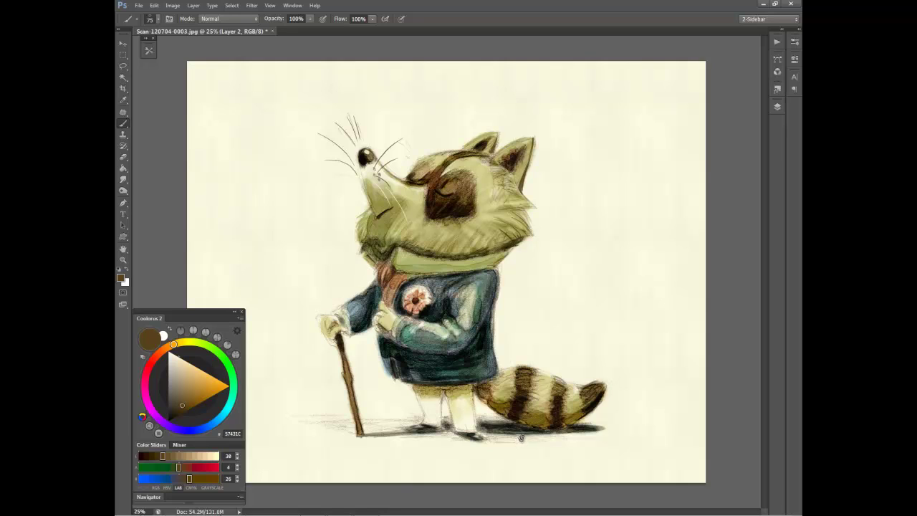
pyautogui.keyDown('alt'); pyautogui.click(445, 192); pyautogui.keyUp('alt')
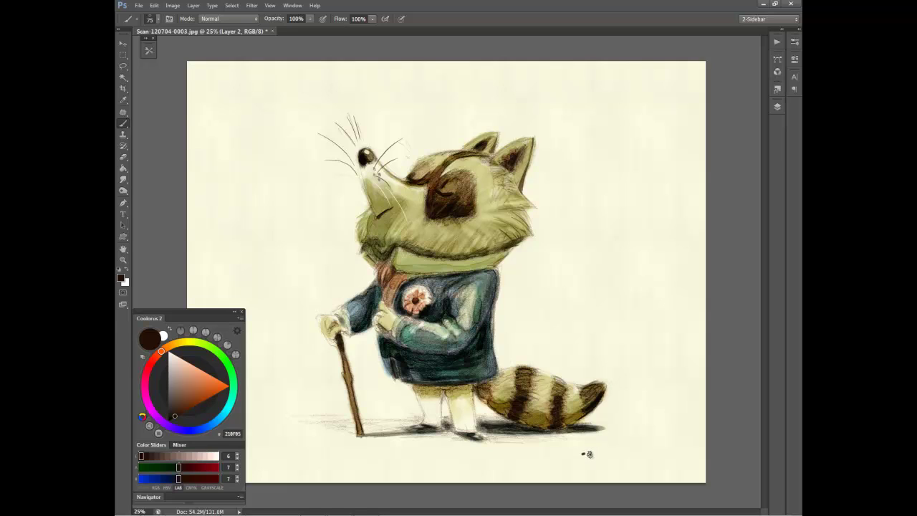
pyautogui.moveTo(581, 453); pyautogui.dragTo(604, 462)
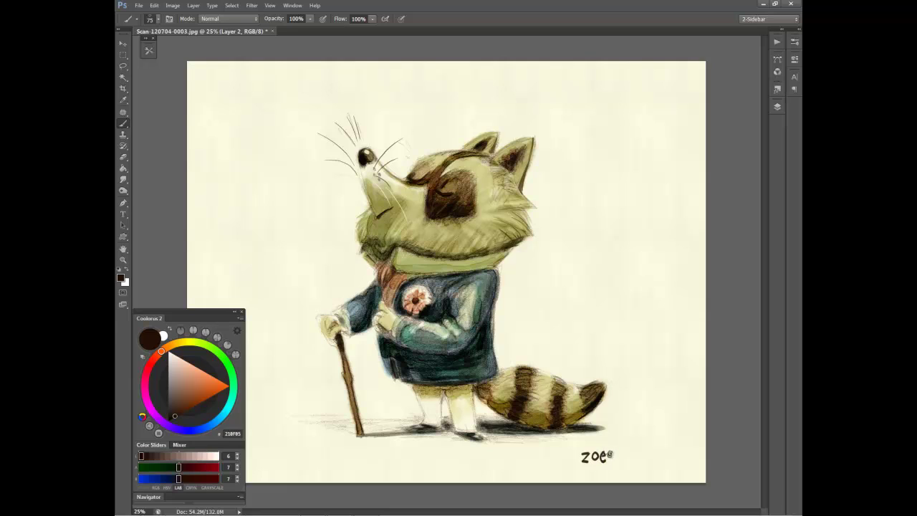